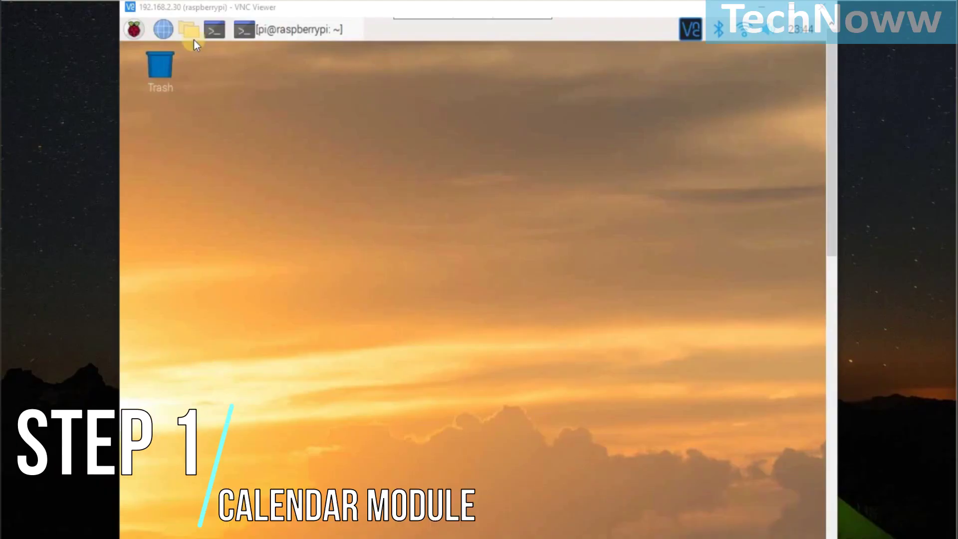
# Open /home/pi/MagicMirror/config/config.js in the text editor to view the calendar module.
pyautogui.click(188, 29)
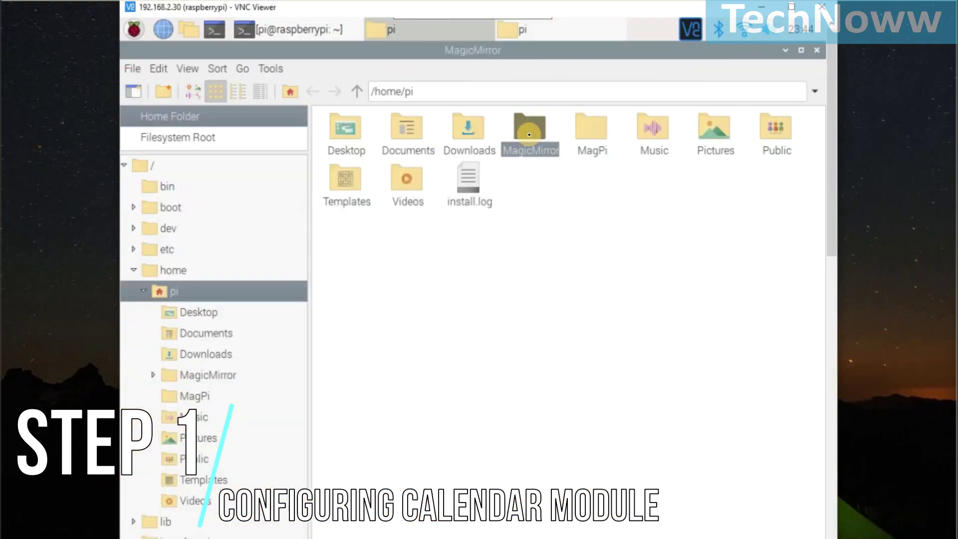
pyautogui.doubleClick(529, 135)
pyautogui.doubleClick(397, 133)
pyautogui.doubleClick(349, 134)
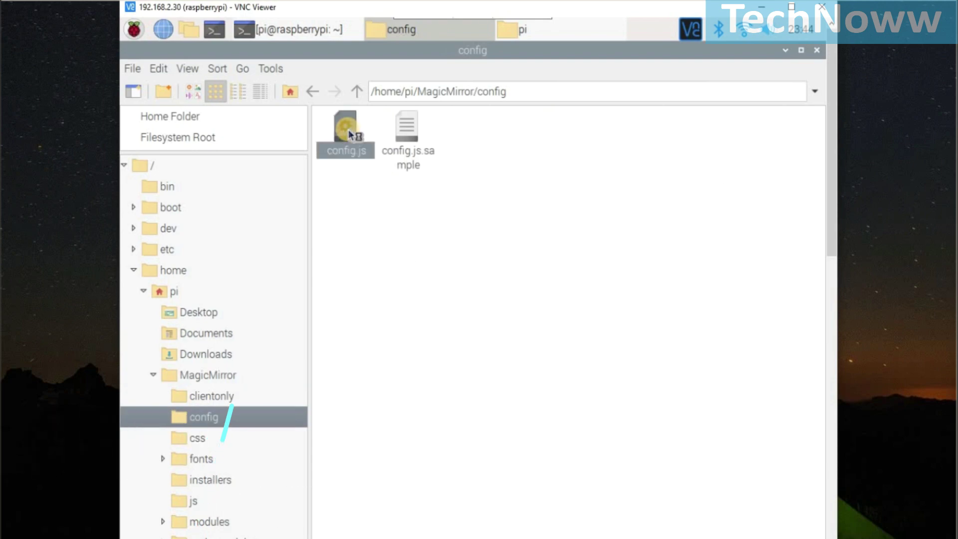
pyautogui.moveTo(832, 60); pyautogui.dragTo(833, 147)
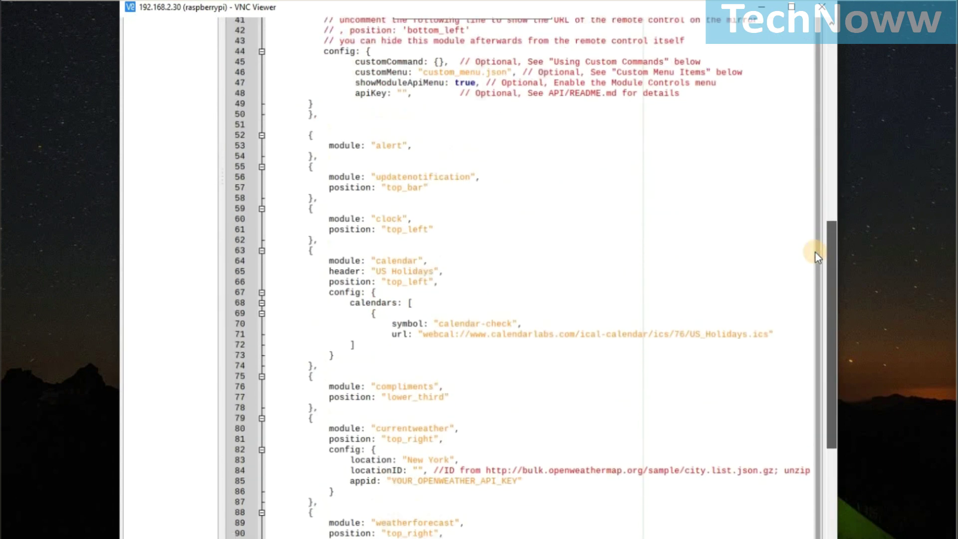
pyautogui.moveTo(834, 147); pyautogui.dragTo(815, 252)
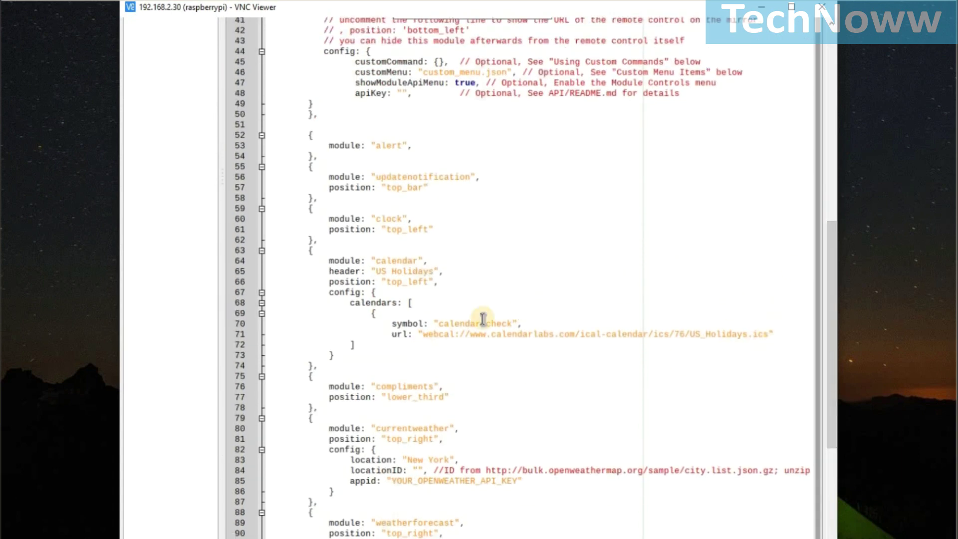
pyautogui.click(757, 357)
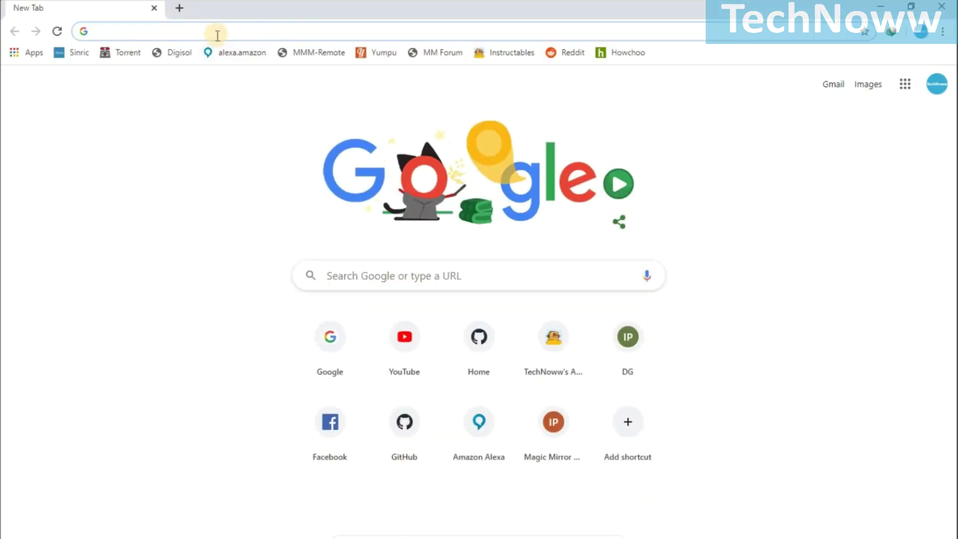
pyautogui.write('https://www.calendarlabs.com/ical-calendar/')
# Copy the India Holidays iCal download link from calendarlabs.com/ical-calendar.
pyautogui.press('Return')
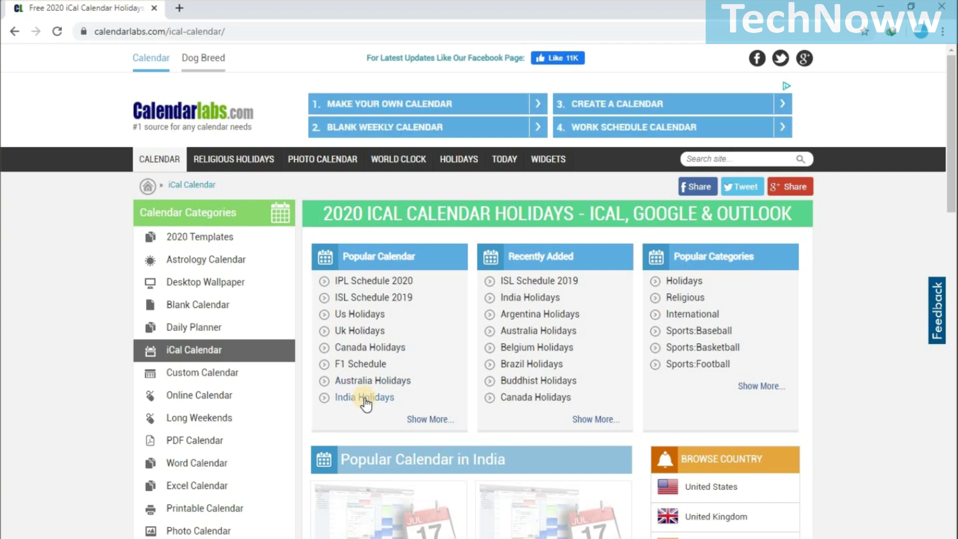
pyautogui.click(365, 402)
pyautogui.scroll(-2, 449, 172)
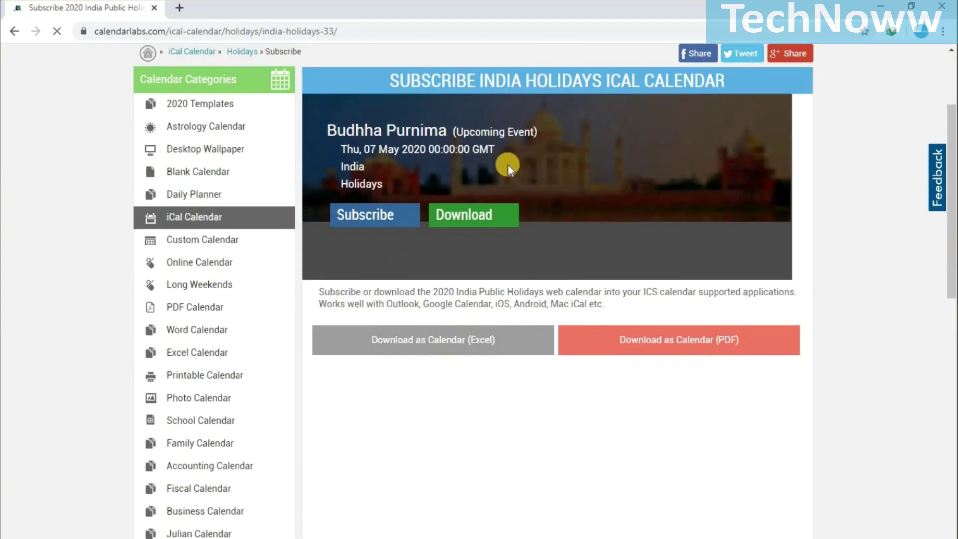
pyautogui.rightClick(483, 212)
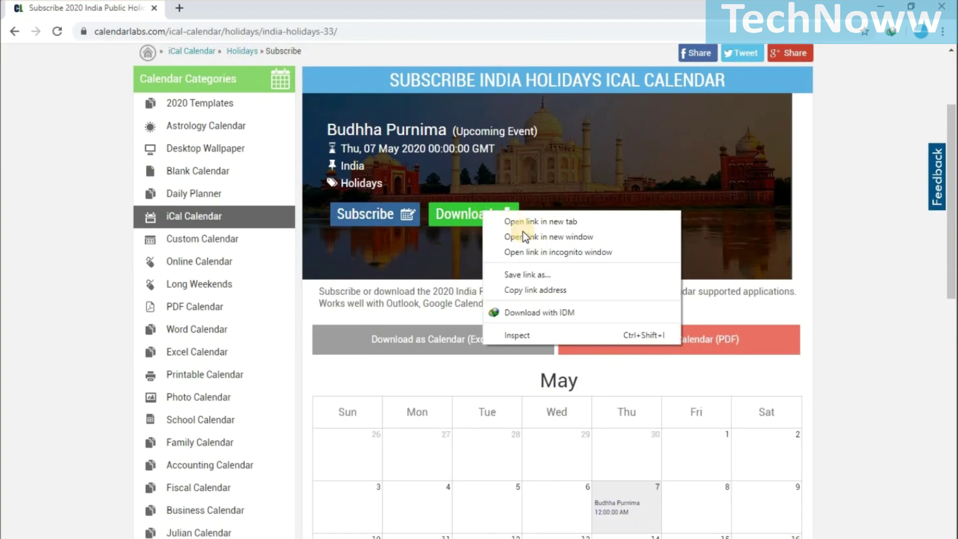
pyautogui.click(531, 290)
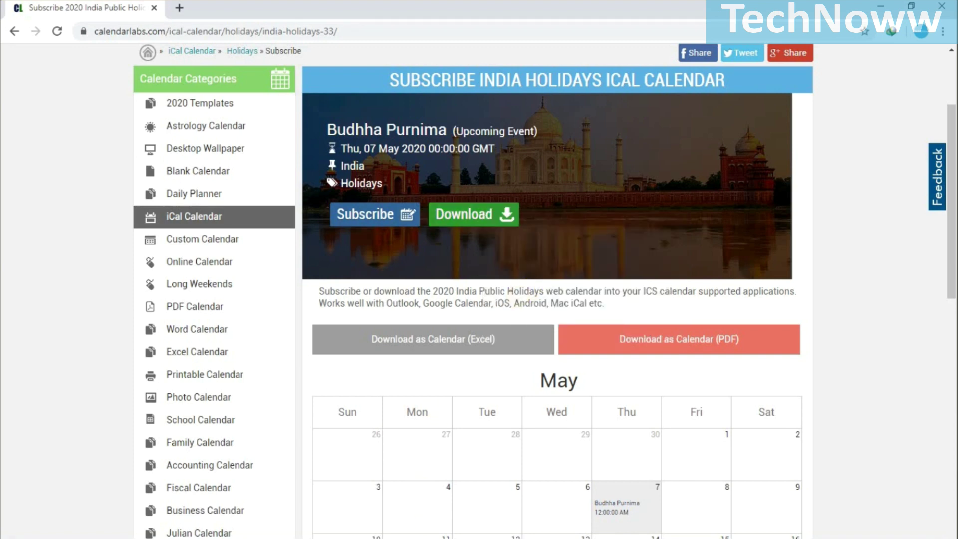
pyautogui.click(427, 536)
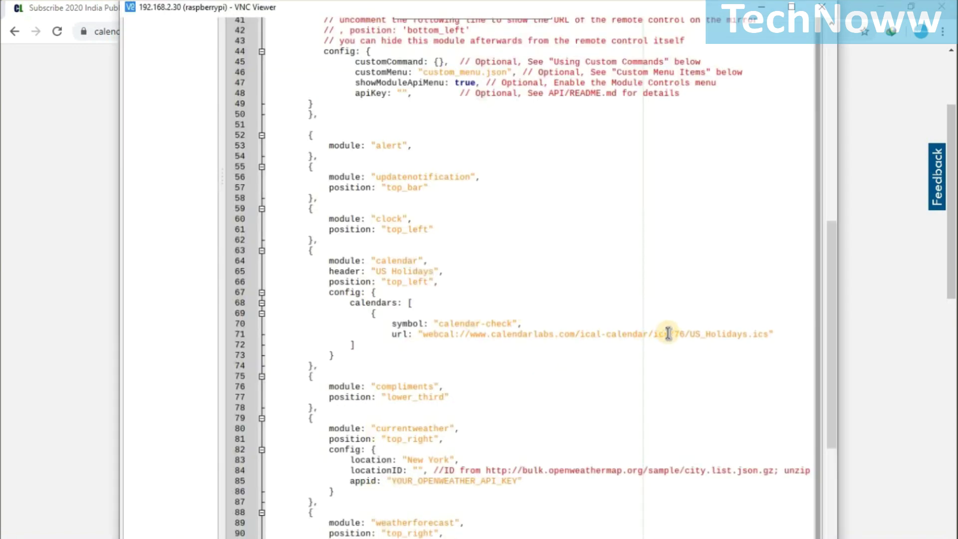
# Replace the calendar url on line 71 with the India_Holidays.ics link and add its closing brace.
pyautogui.hotkey('ctrl', 'v')
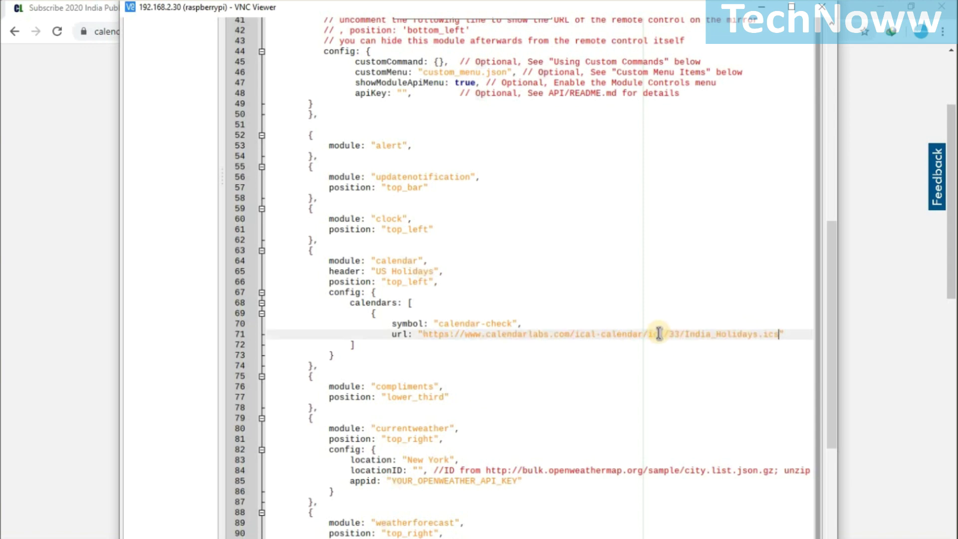
pyautogui.press('Return')
pyautogui.write('}')
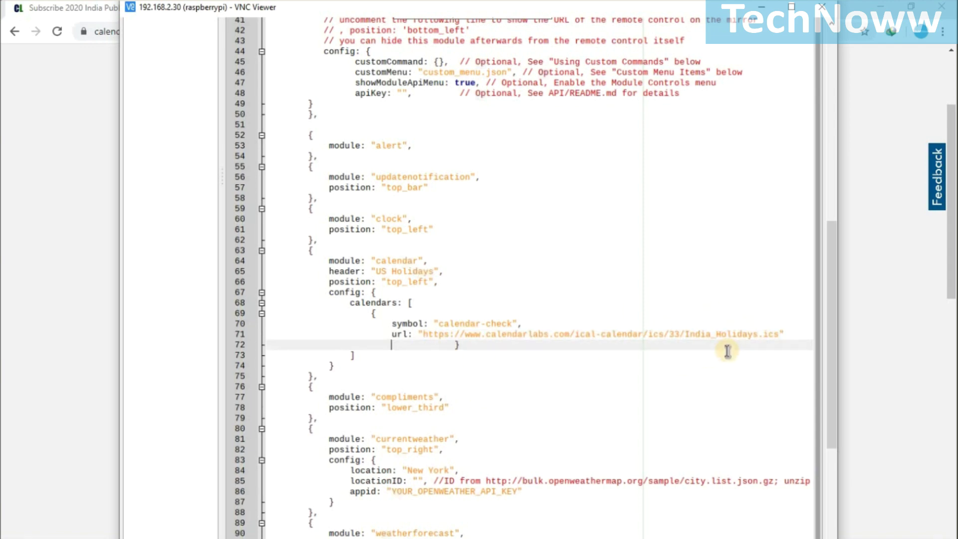
pyautogui.press('Home')
pyautogui.click(390, 271)
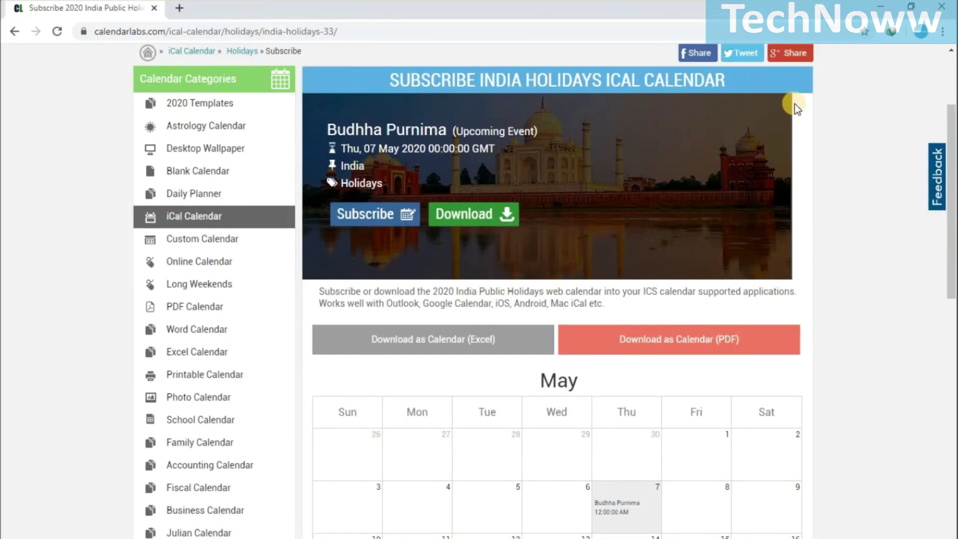
# Open Google Calendar's settings page in a new browser tab.
pyautogui.click(180, 9)
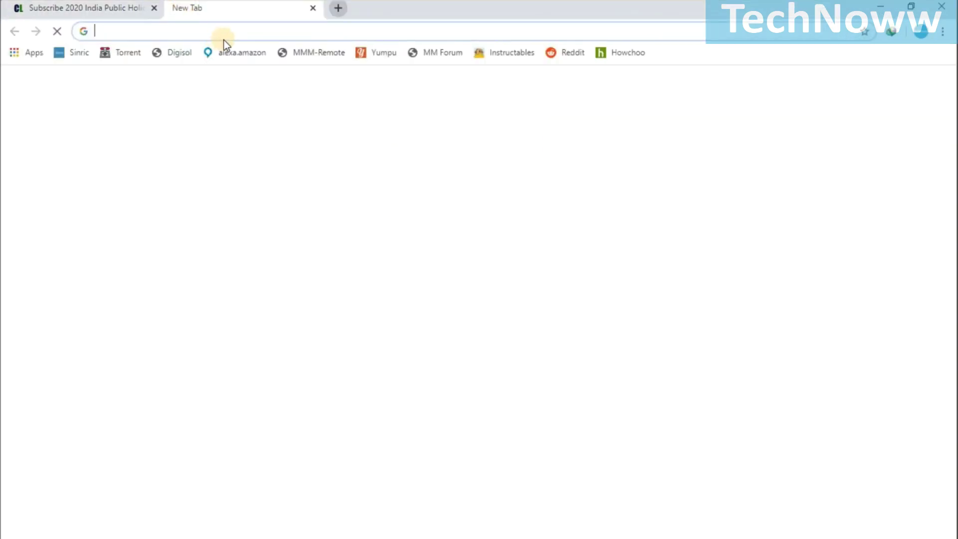
pyautogui.click(896, 64)
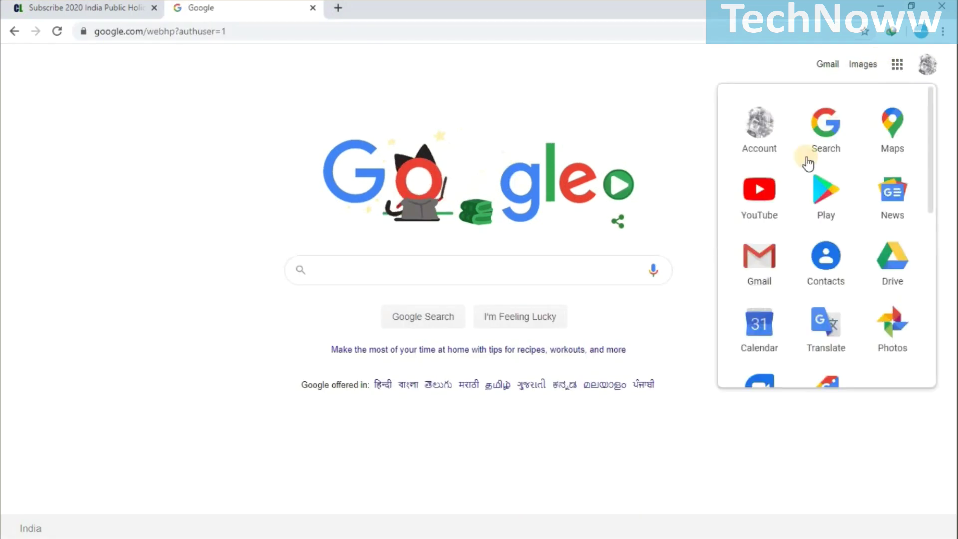
pyautogui.click(757, 329)
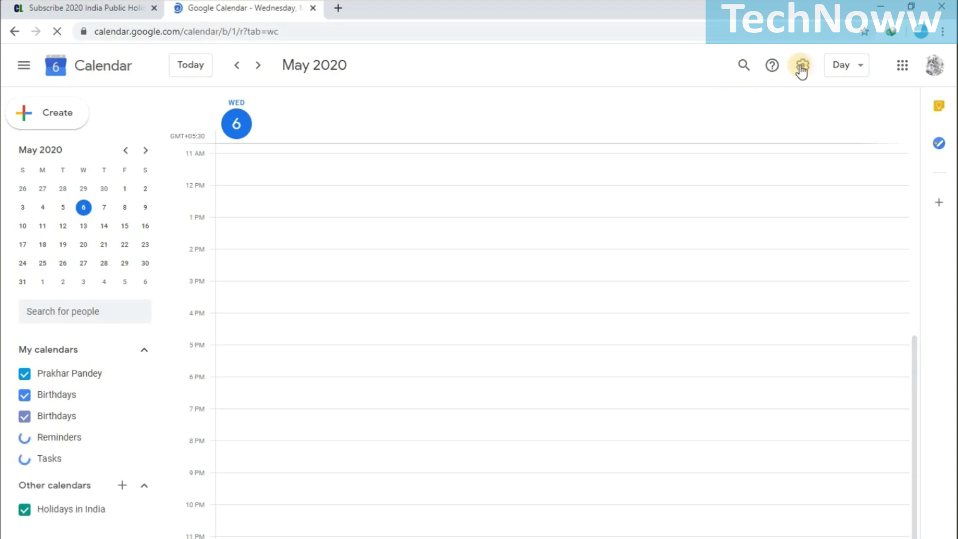
pyautogui.click(801, 67)
pyautogui.click(810, 104)
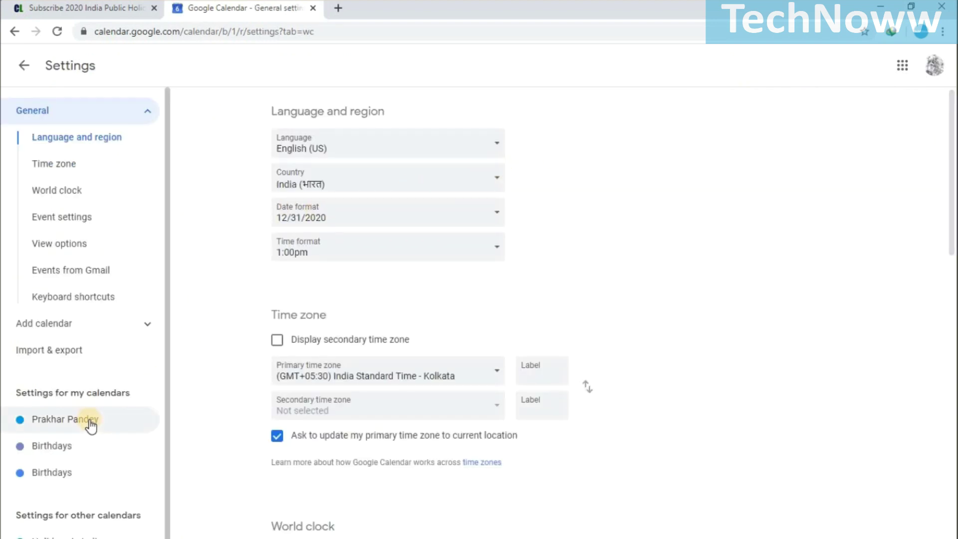
# Make the personal calendar public and select its public iCal address.
pyautogui.click(90, 425)
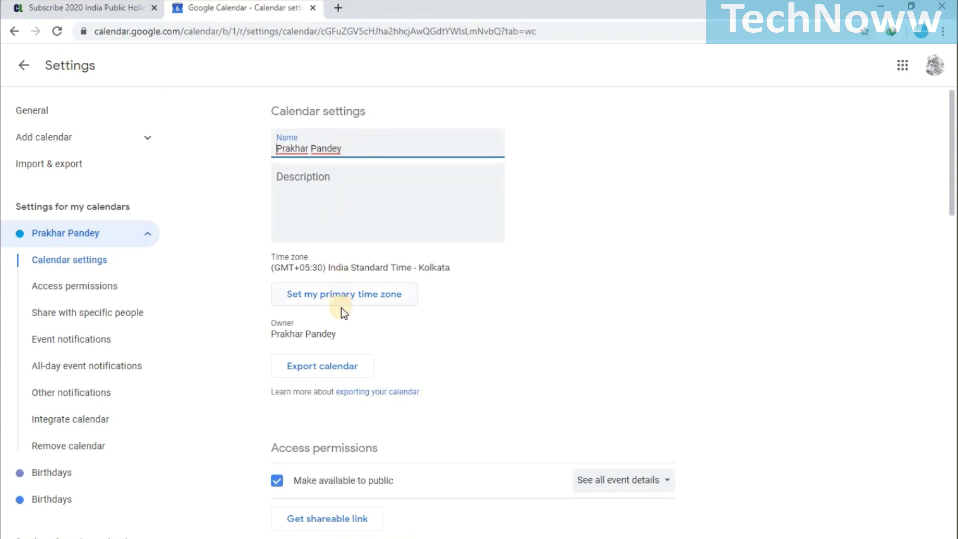
pyautogui.click(278, 479)
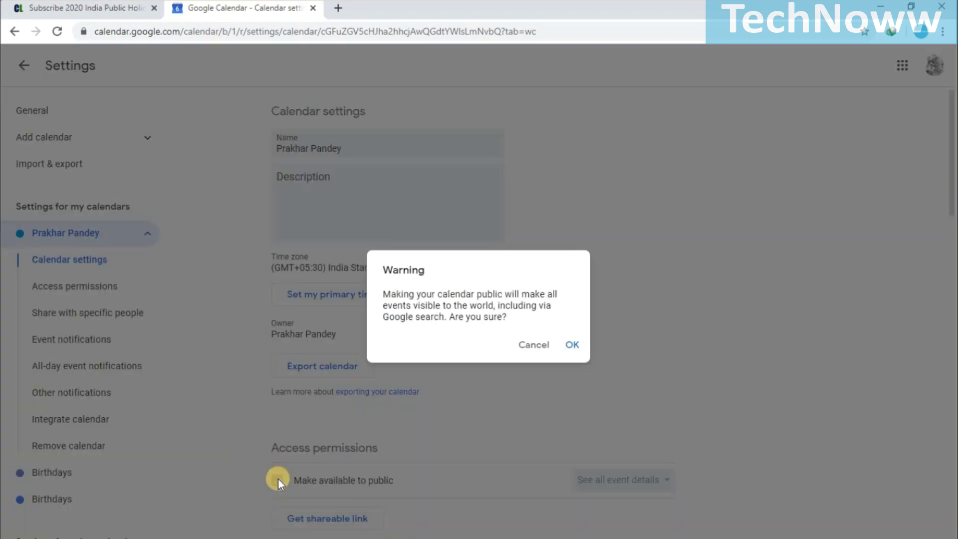
pyautogui.click(571, 345)
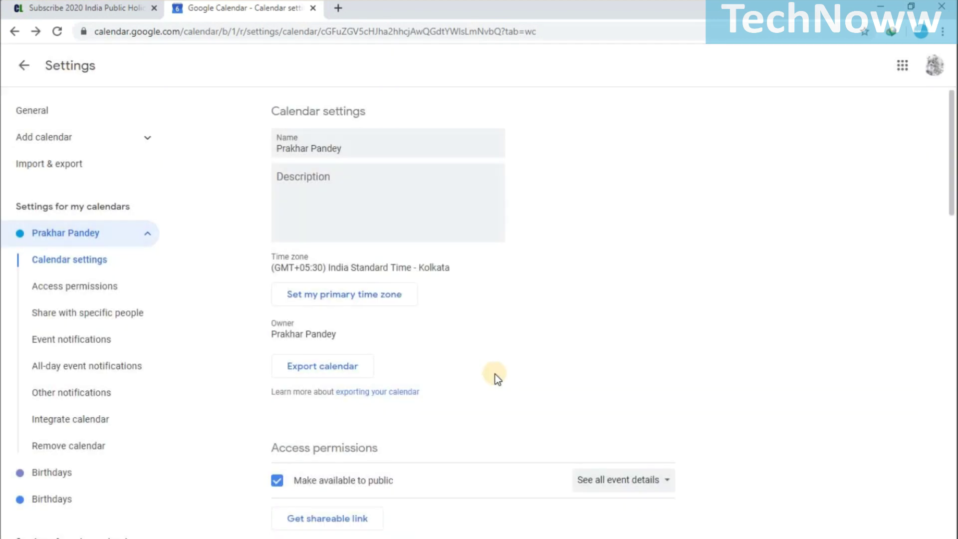
pyautogui.scroll(-3, 494, 373)
pyautogui.scroll(-5, 495, 374)
pyautogui.scroll(-5, 589, 319)
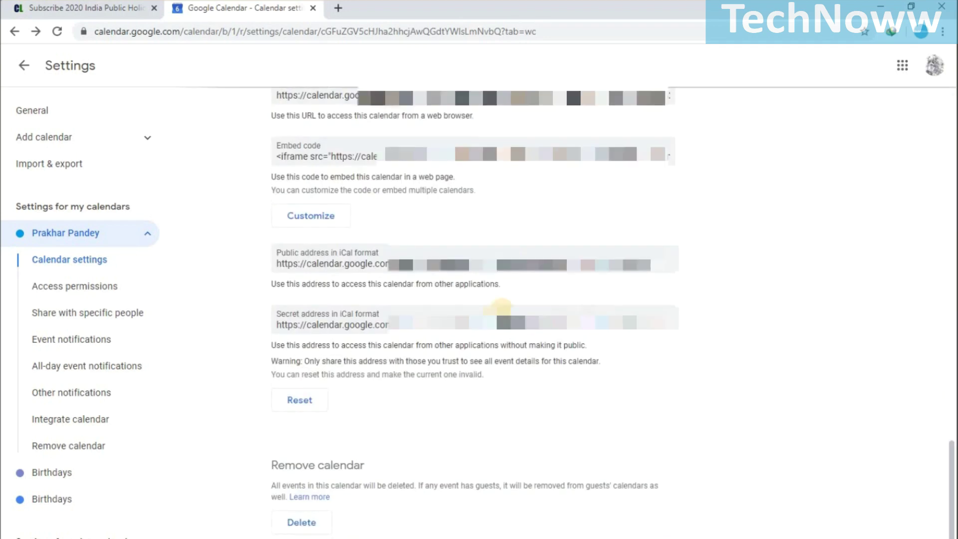
pyautogui.click(656, 270)
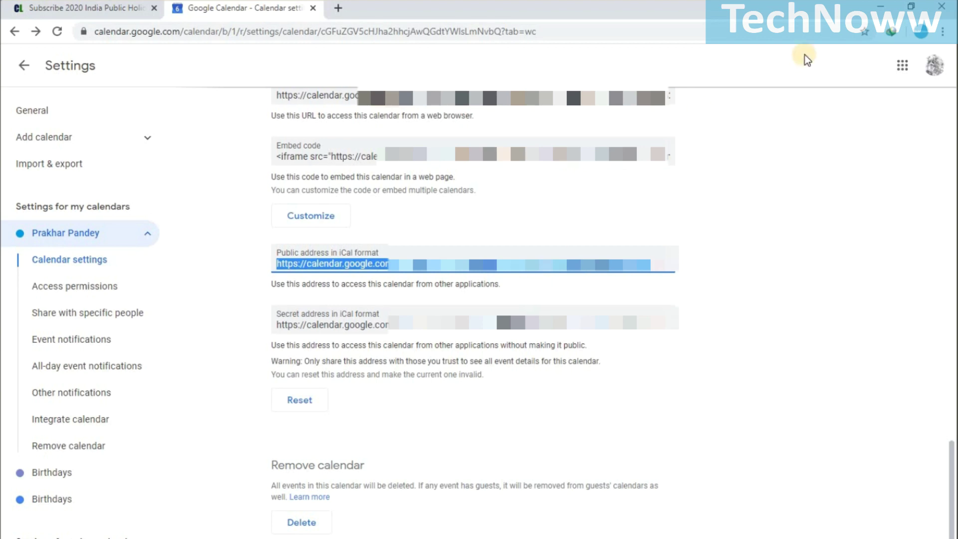
# Add a second calendar entry with symbol "prakhar calendar" and an empty url line.
pyautogui.hotkey('alt', 'Tab')
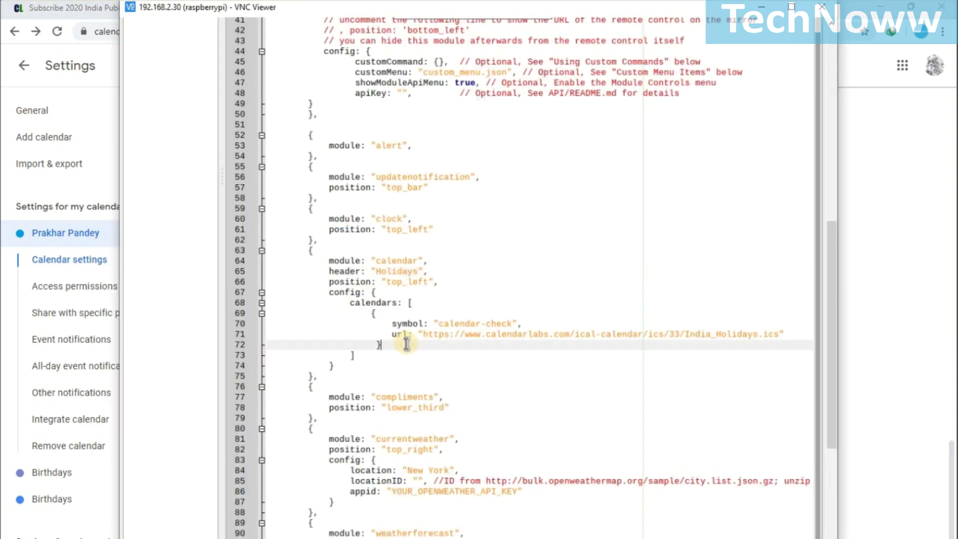
pyautogui.write(',')
pyautogui.press('Return')
pyautogui.write('{')
pyautogui.press('Return')
pyautogui.write('symbol: "prakhar ca')
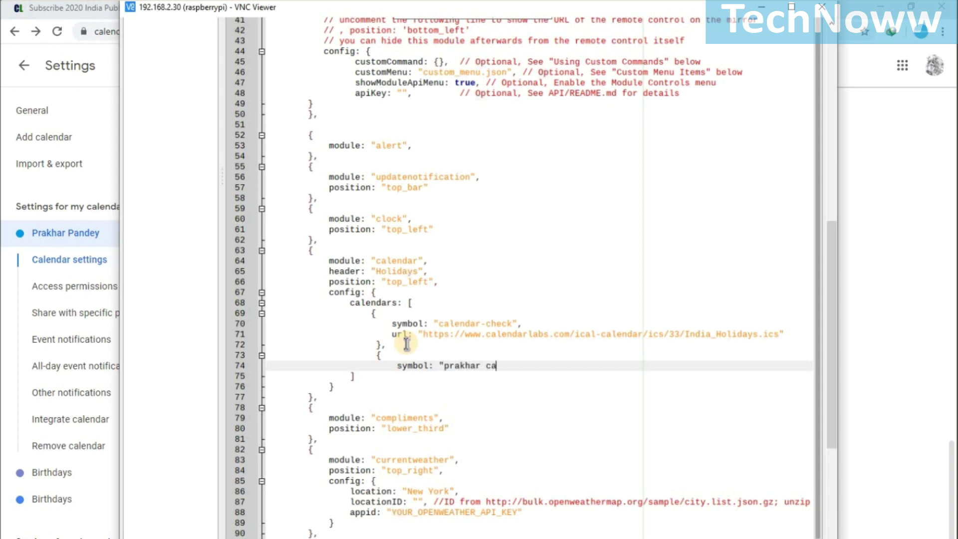
pyautogui.write('lendar",')
pyautogui.press('Return')
pyautogui.write('url:')
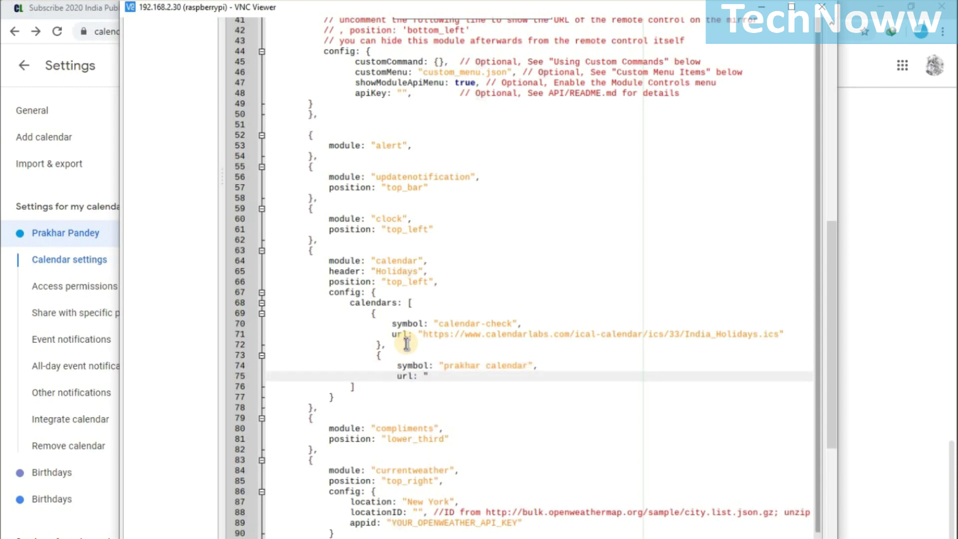
pyautogui.write('"')
pyautogui.press('Return')
# Paste the Google Calendar iCal address as the url and save config.js.
pyautogui.click(426, 376)
pyautogui.hotkey('ctrl', 'v')
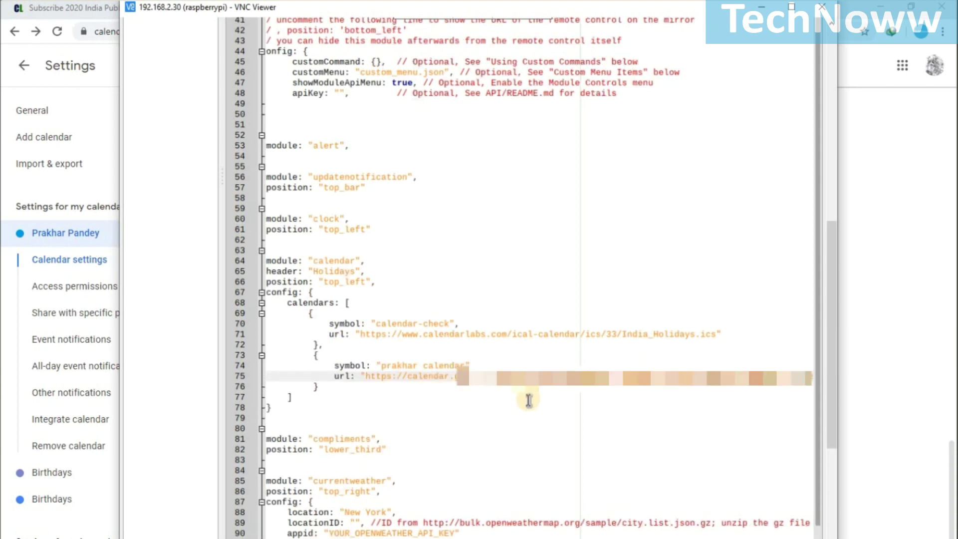
pyautogui.moveTo(833, 337); pyautogui.dragTo(836, 151)
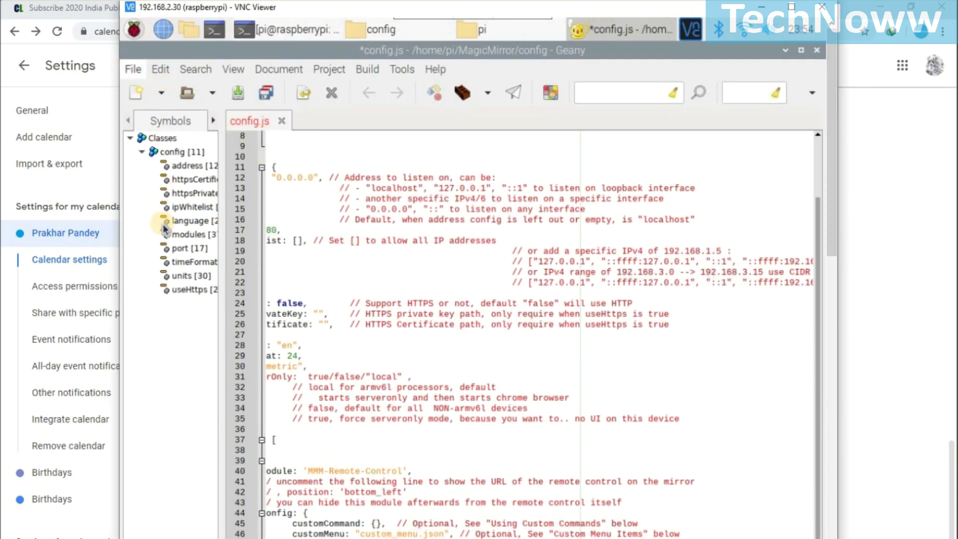
pyautogui.click(132, 69)
pyautogui.click(171, 191)
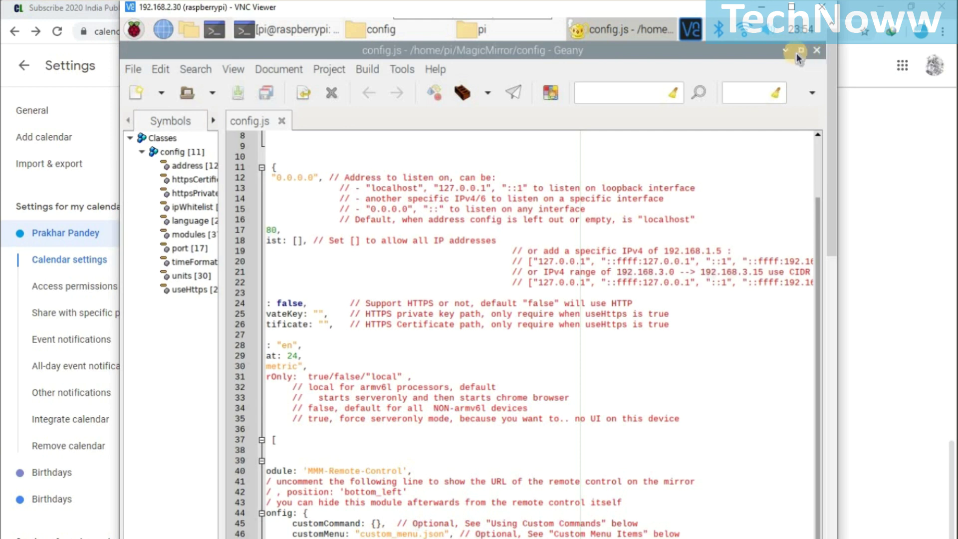
# Minimize Geany and raise the LXTerminal window with the pm2 start command.
pyautogui.click(783, 49)
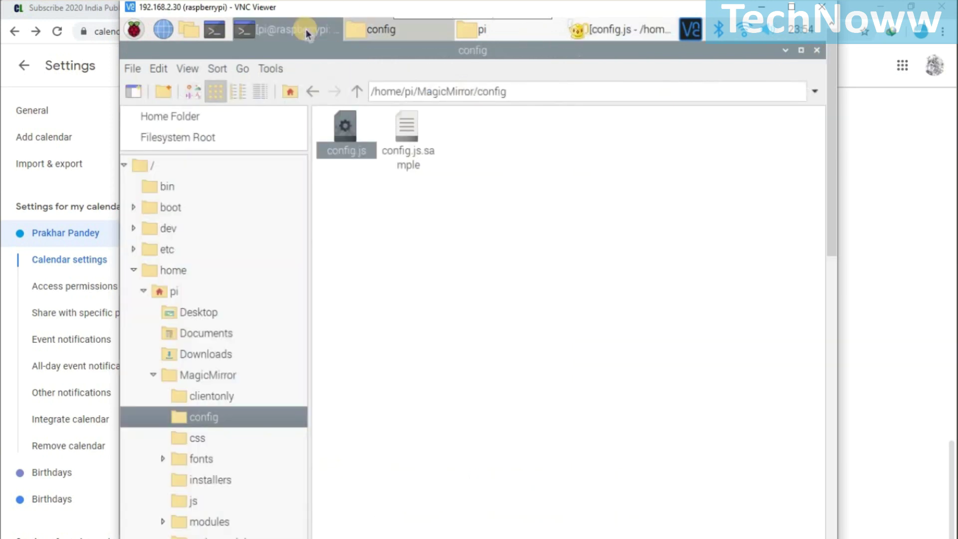
pyautogui.click(306, 31)
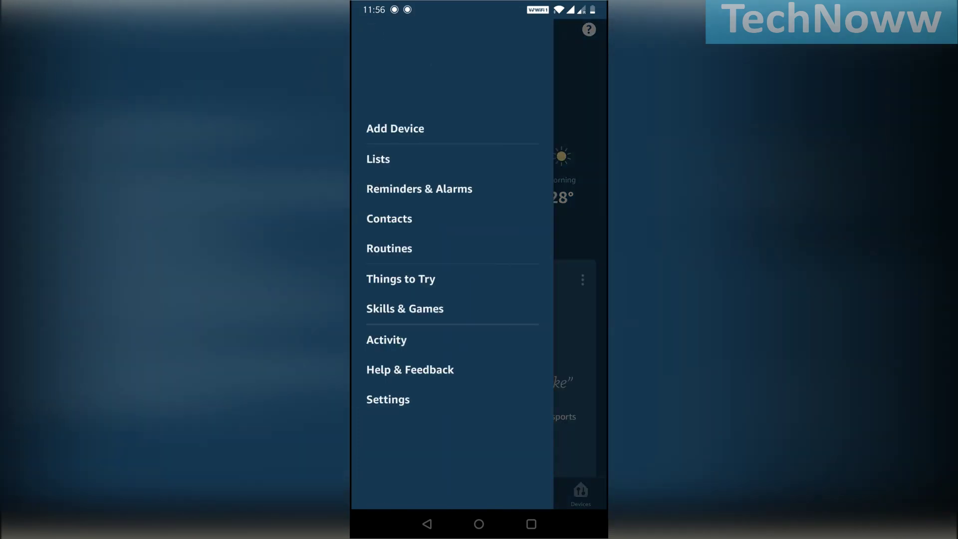
# Link the Google account's calendar to Amazon Alexa and allow access.
pyautogui.click(412, 400)
pyautogui.moveTo(518, 437)
pyautogui.mouseDown()
pyautogui.moveTo(508, 198)
pyautogui.moveTo(519, 55)
pyautogui.mouseUp()
pyautogui.click(397, 334)
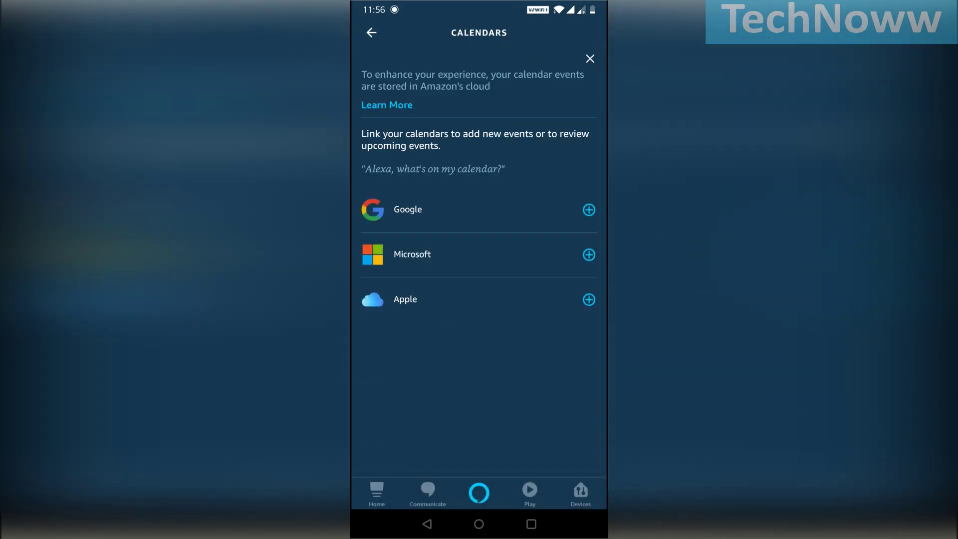
pyautogui.click(488, 210)
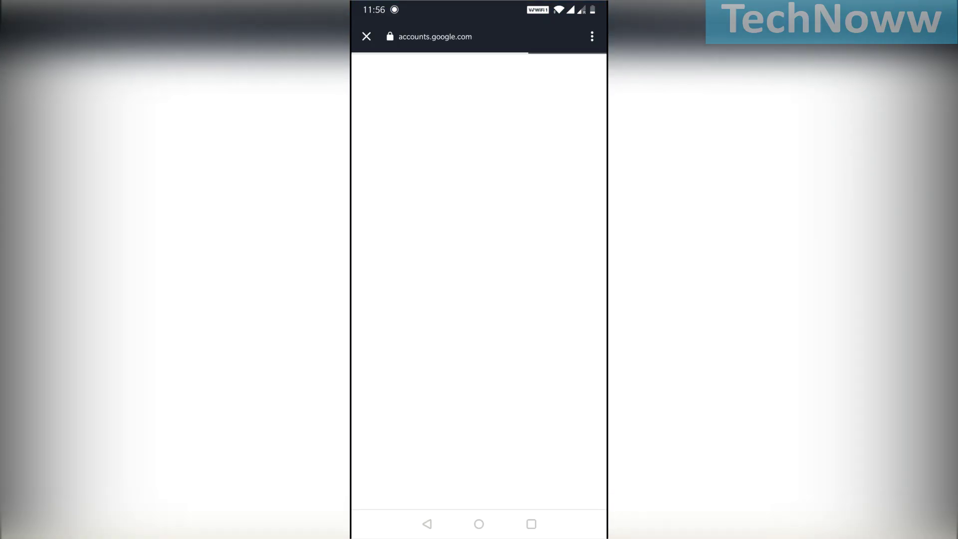
pyautogui.click(440, 166)
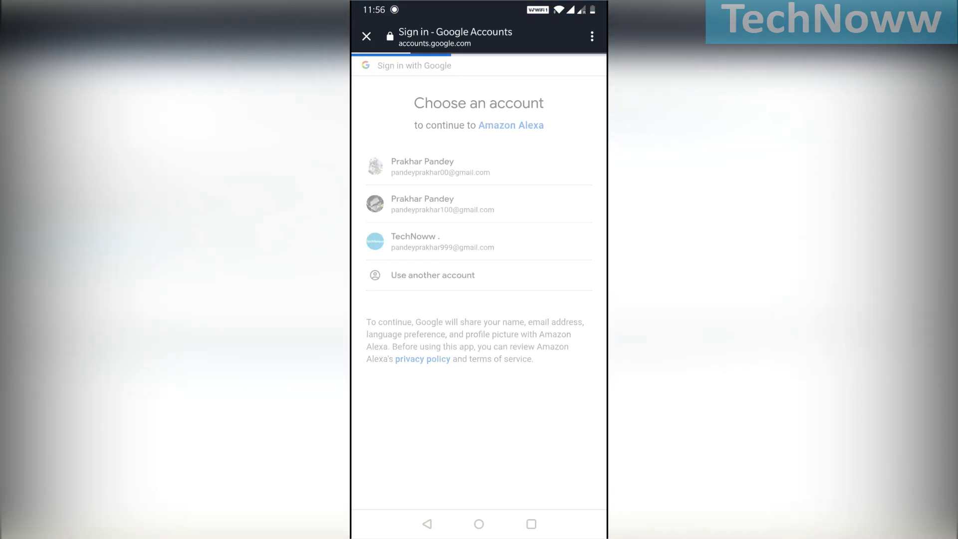
pyautogui.click(565, 387)
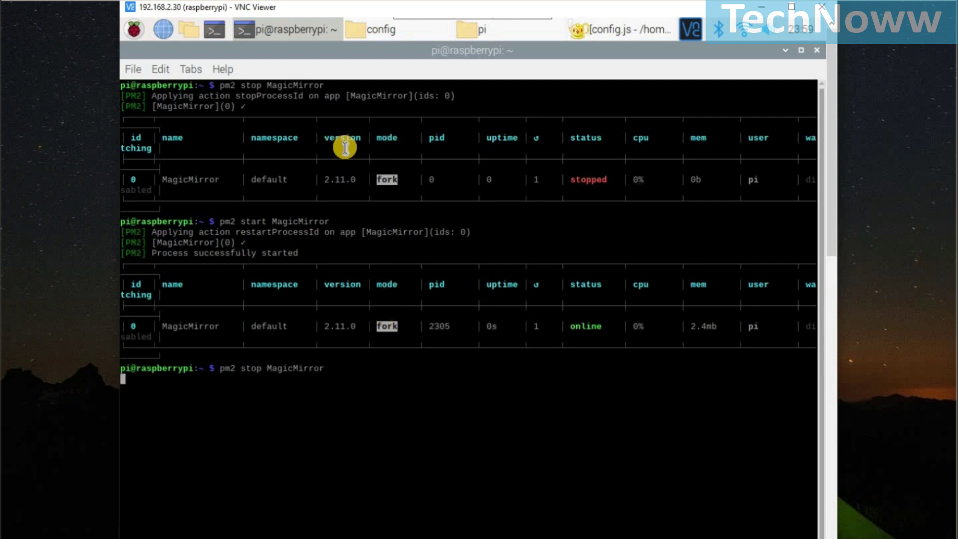
# Bring the PCManFM file manager to the front at the home folder.
pyautogui.click(507, 32)
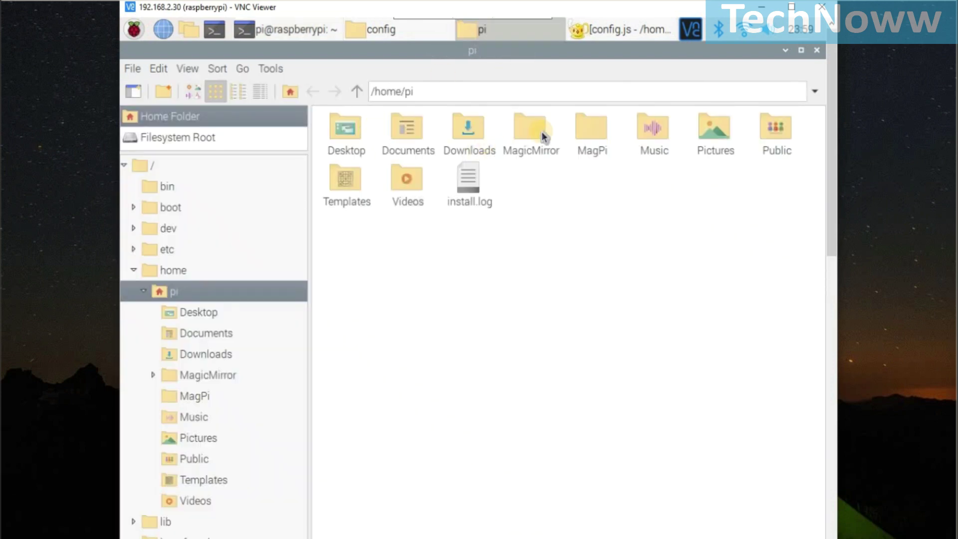
# Open calendar.js from MagicMirror/modules/default/calendar as text in the editor.
pyautogui.doubleClick(538, 133)
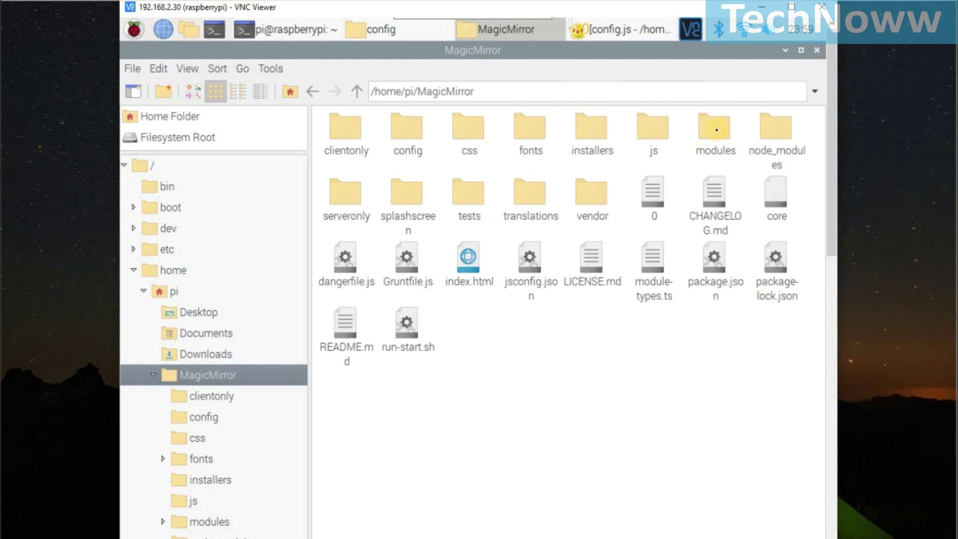
pyautogui.doubleClick(716, 130)
pyautogui.doubleClick(349, 132)
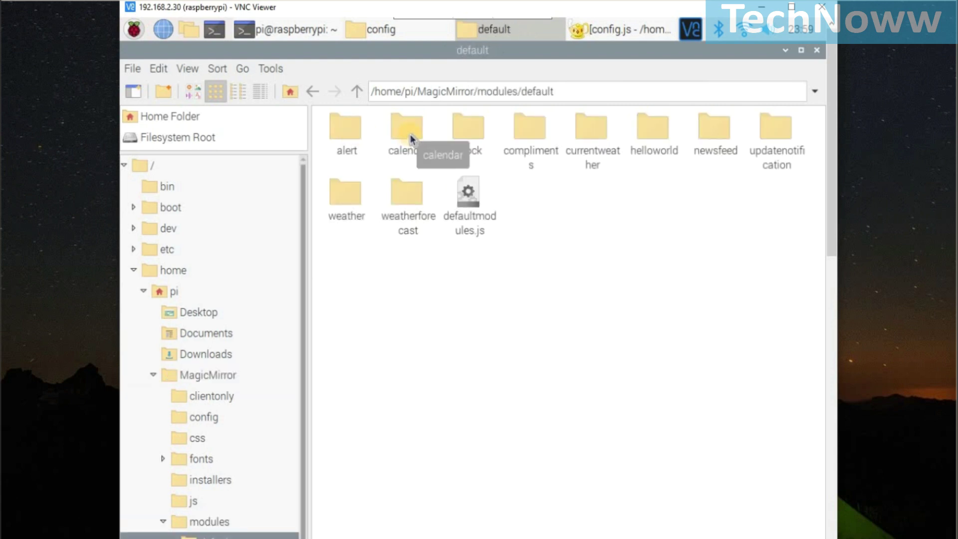
pyautogui.doubleClick(410, 135)
pyautogui.doubleClick(470, 137)
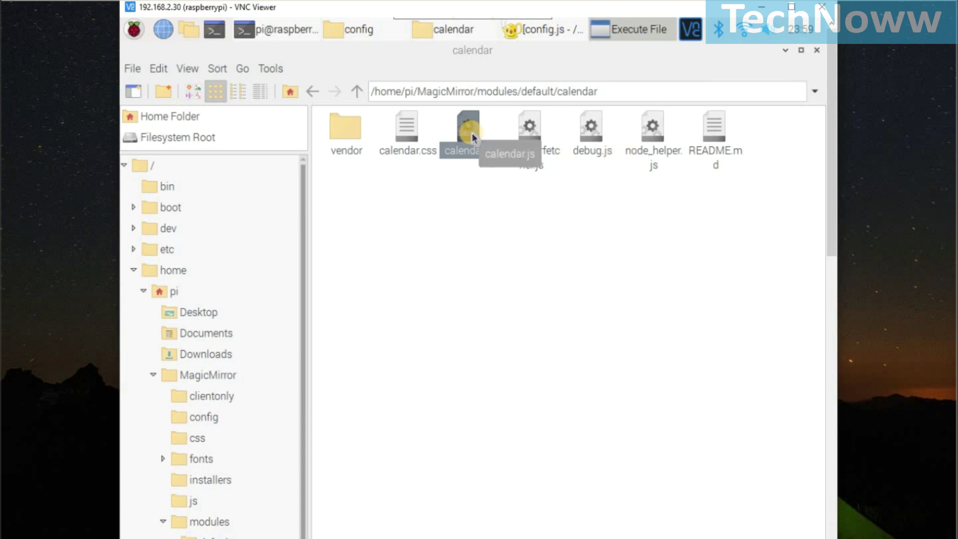
pyautogui.click(471, 133)
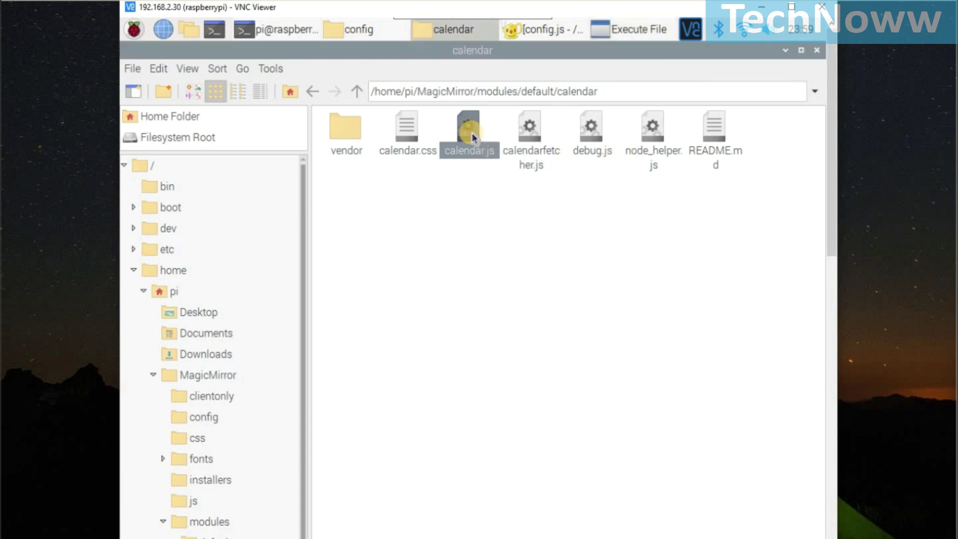
pyautogui.click(652, 33)
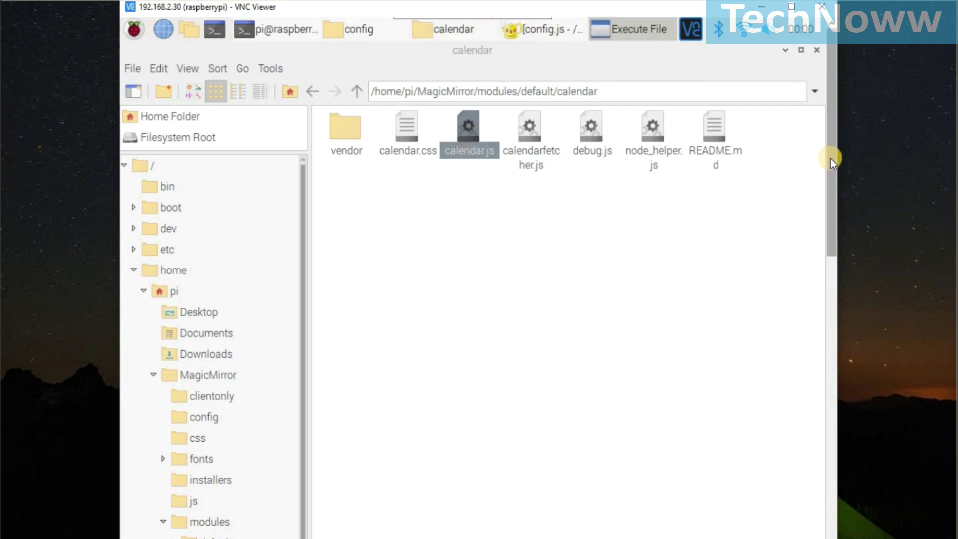
pyautogui.click(503, 368)
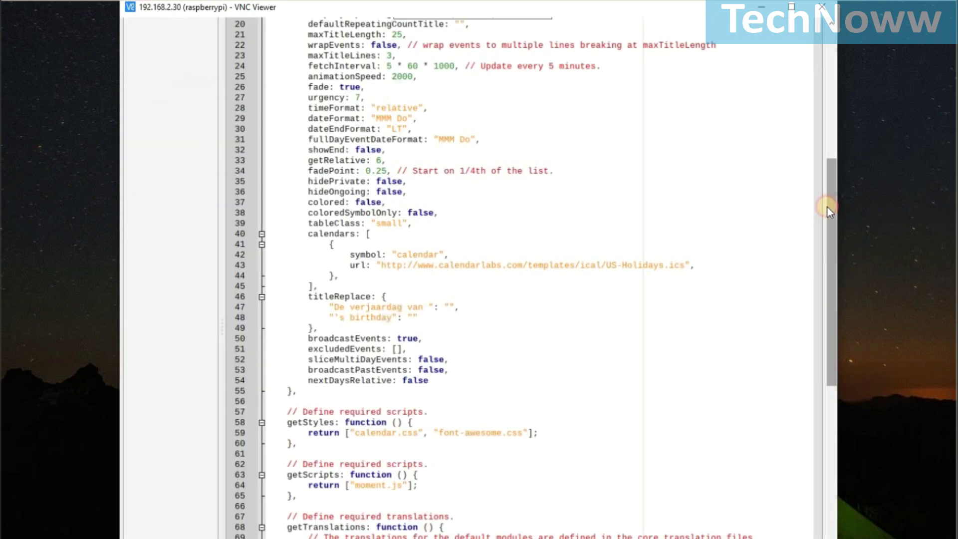
# Change fetchInterval on line 24 from 5 * 60 * 1000 to 1 * 2 * 1000 and save calendar.js.
pyautogui.moveTo(827, 208); pyautogui.dragTo(827, 77)
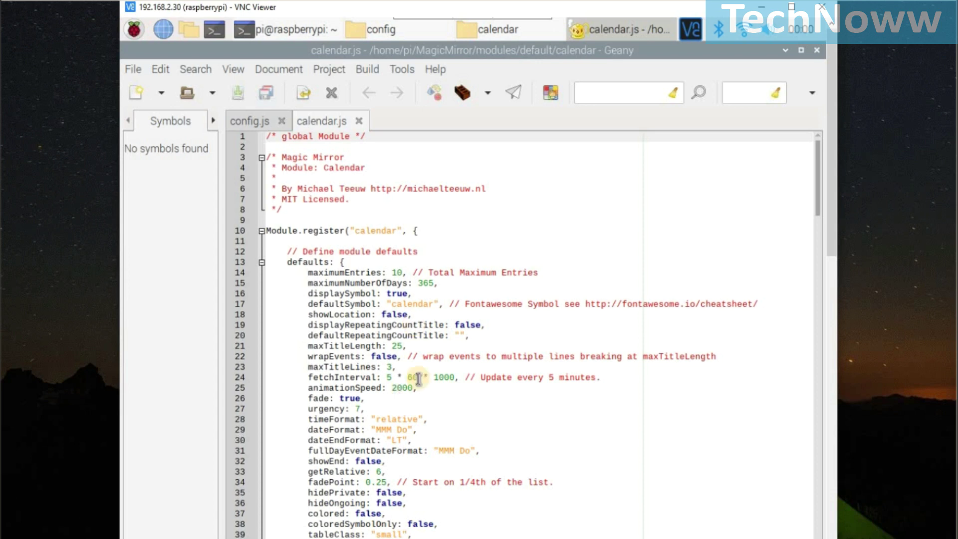
pyautogui.click(390, 377)
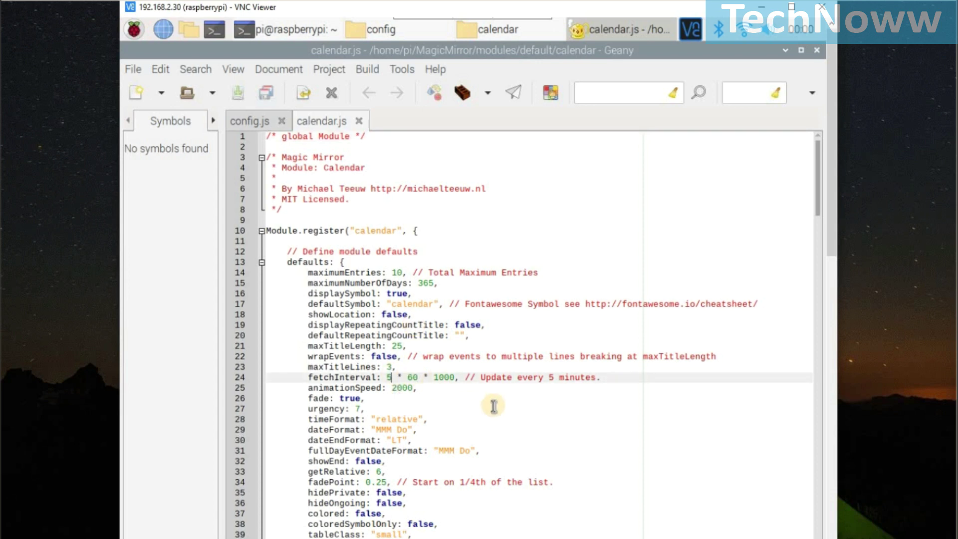
pyautogui.press('BackSpace')
pyautogui.write('1')
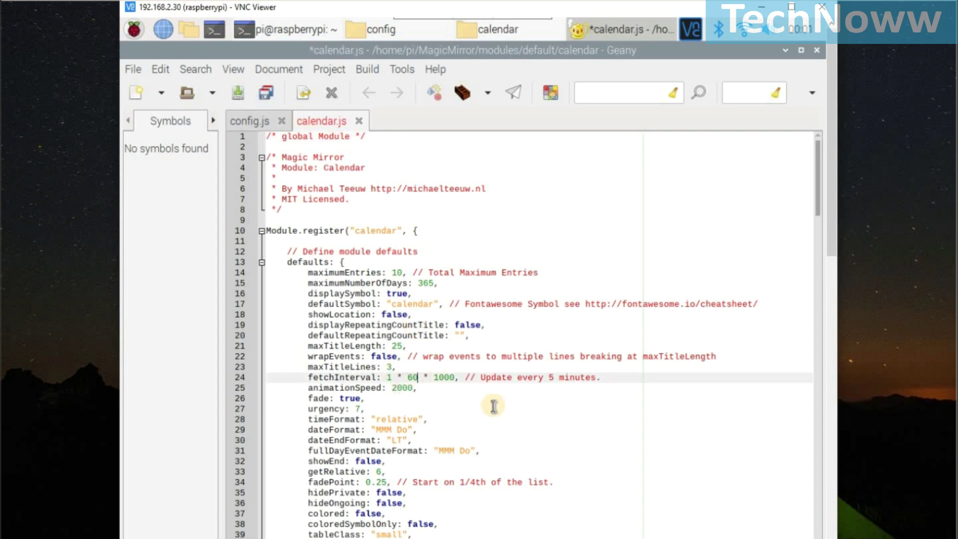
pyautogui.press('BackSpace')
pyautogui.press('BackSpace')
pyautogui.write('2')
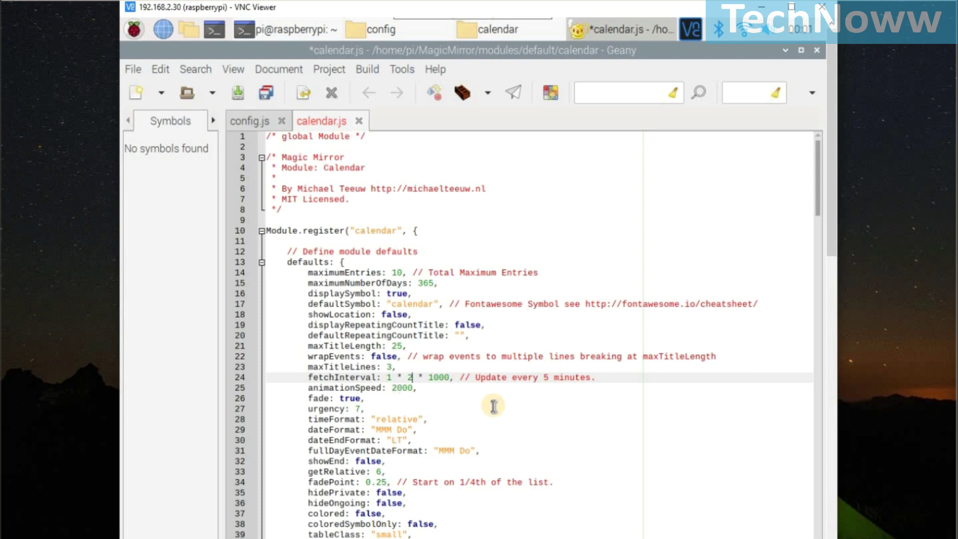
pyautogui.click(134, 72)
pyautogui.click(159, 190)
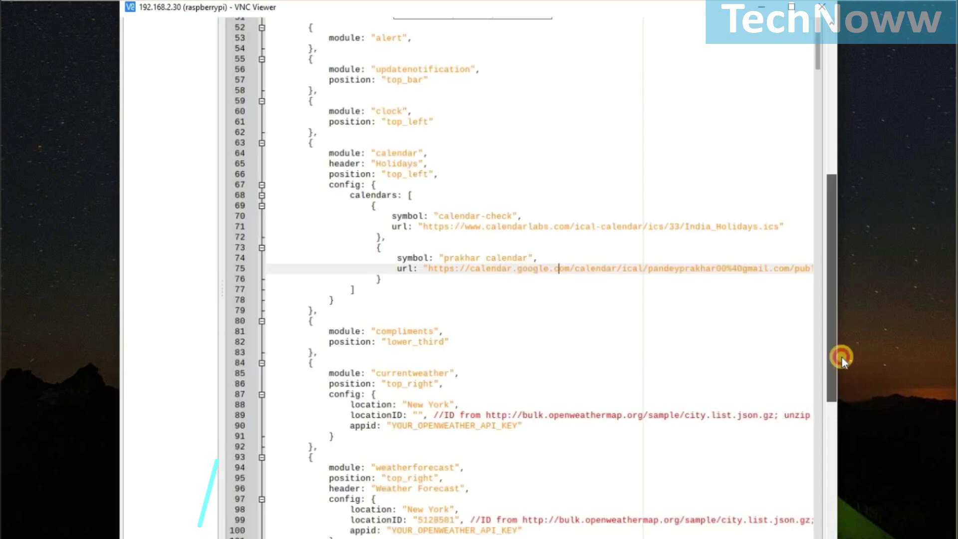
pyautogui.moveTo(840, 359); pyautogui.dragTo(843, 439)
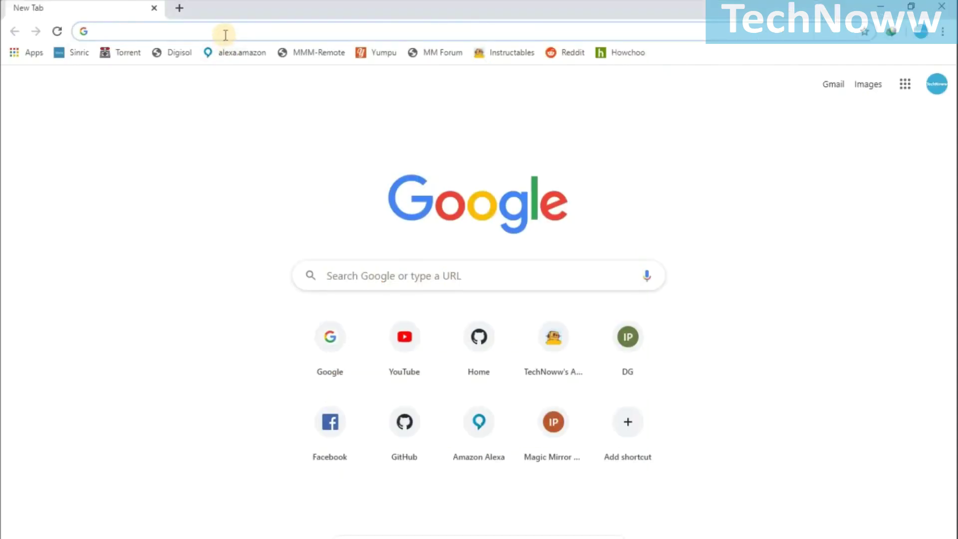
pyautogui.write('openweathermap.org')
# Load openweathermap.org, sign in, and view the account's API keys page.
pyautogui.press('Return')
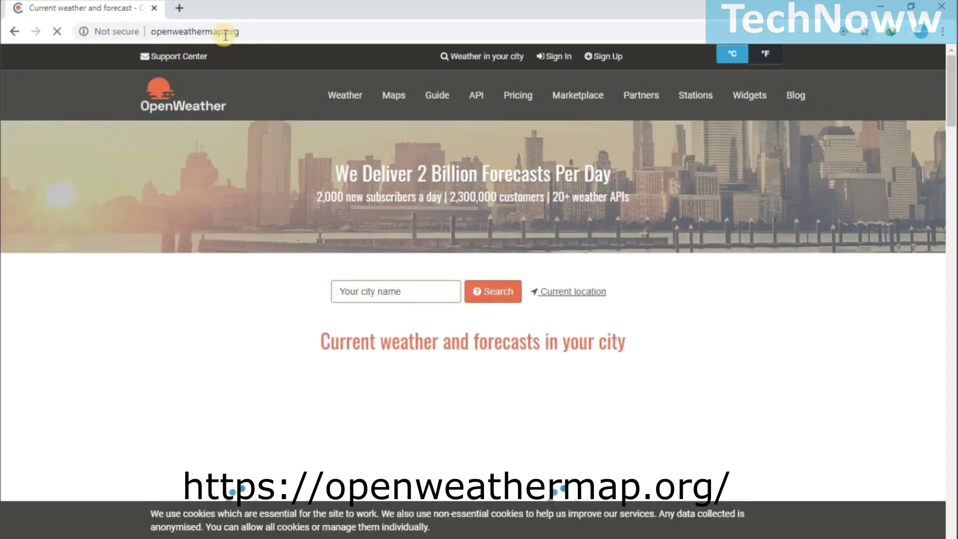
pyautogui.click(554, 57)
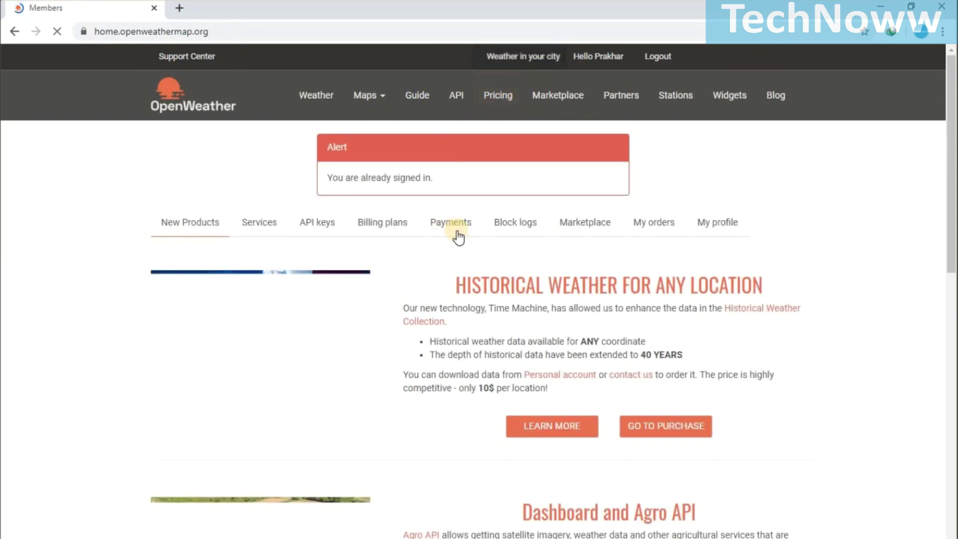
pyautogui.click(315, 224)
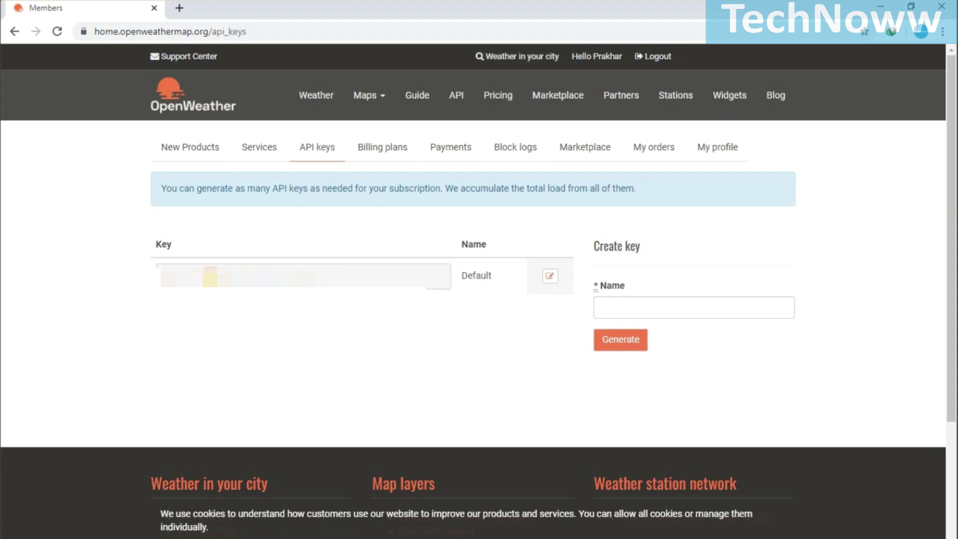
# Copy the Default API key and return to config.js's currentweather appid value.
pyautogui.doubleClick(210, 277)
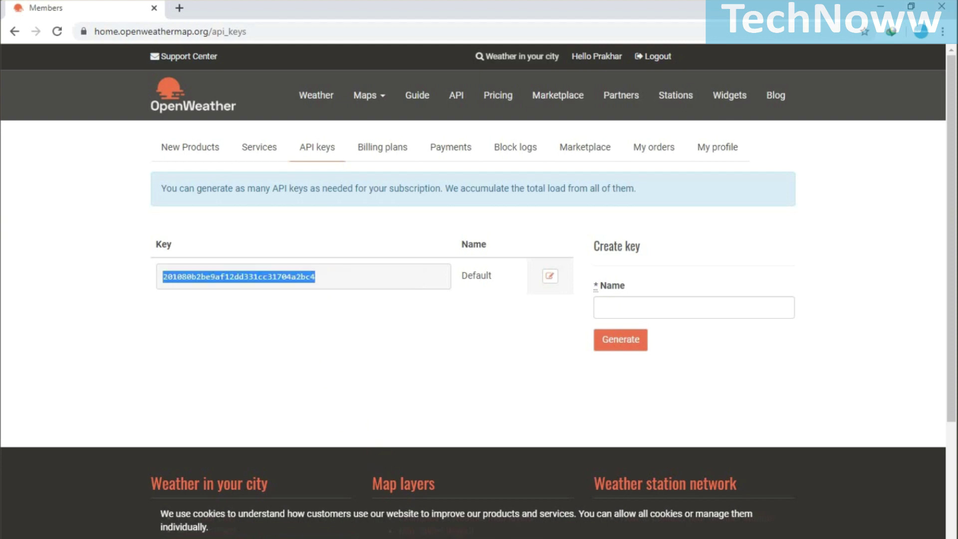
pyautogui.hotkey('alt', 'Tab')
pyautogui.click(528, 236)
# Paste the OpenWeather API key into the currentweather and weatherforecast appid fields.
pyautogui.press('BackSpace')
pyautogui.press('BackSpace')
pyautogui.press('BackSpace')
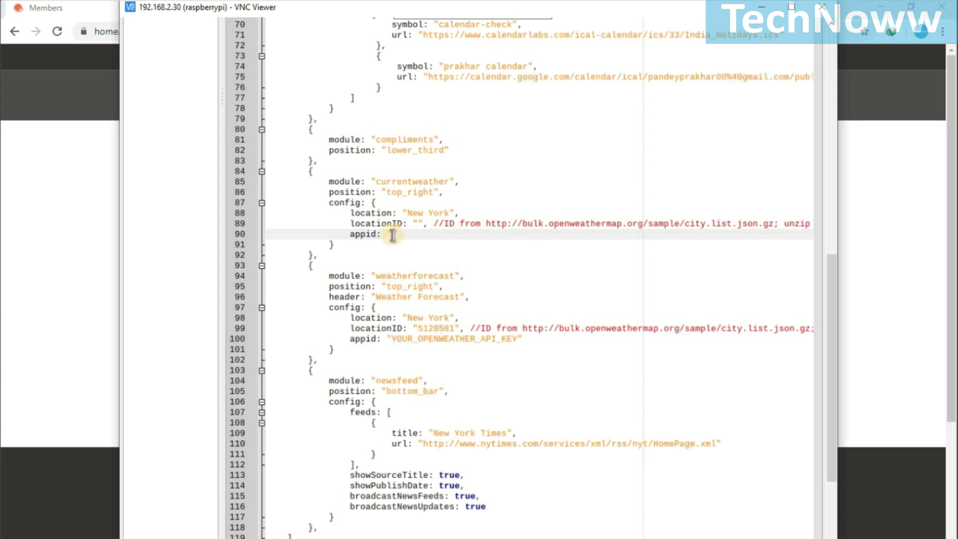
pyautogui.rightClick(444, 233)
pyautogui.click(444, 326)
pyautogui.click(517, 338)
pyautogui.press('BackSpace')
pyautogui.press('BackSpace')
pyautogui.press('BackSpace')
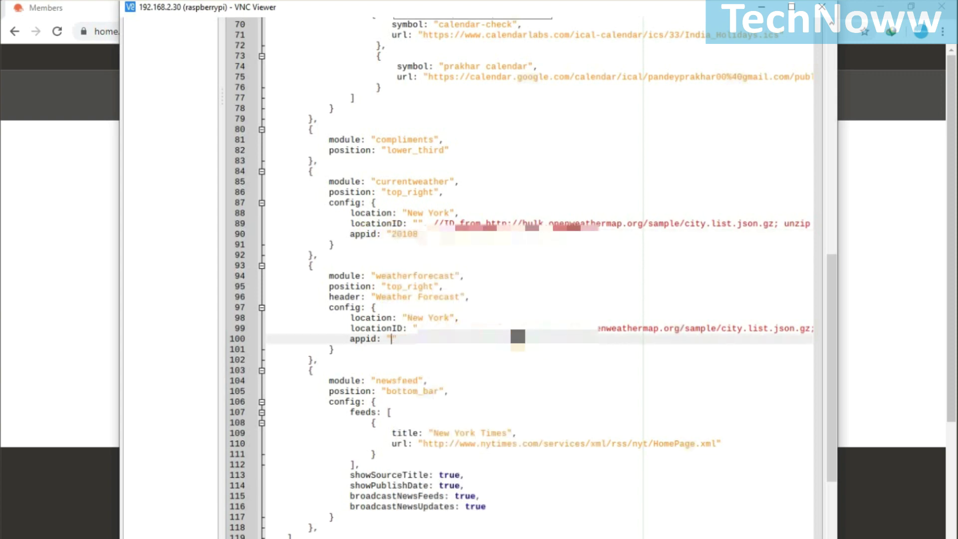
pyautogui.rightClick(588, 337)
pyautogui.click(598, 428)
# Replace New York with Navi Mumbai in the currentweather and weatherforecast location values.
pyautogui.click(451, 206)
pyautogui.press('BackSpace')
pyautogui.press('BackSpace')
pyautogui.press('BackSpace')
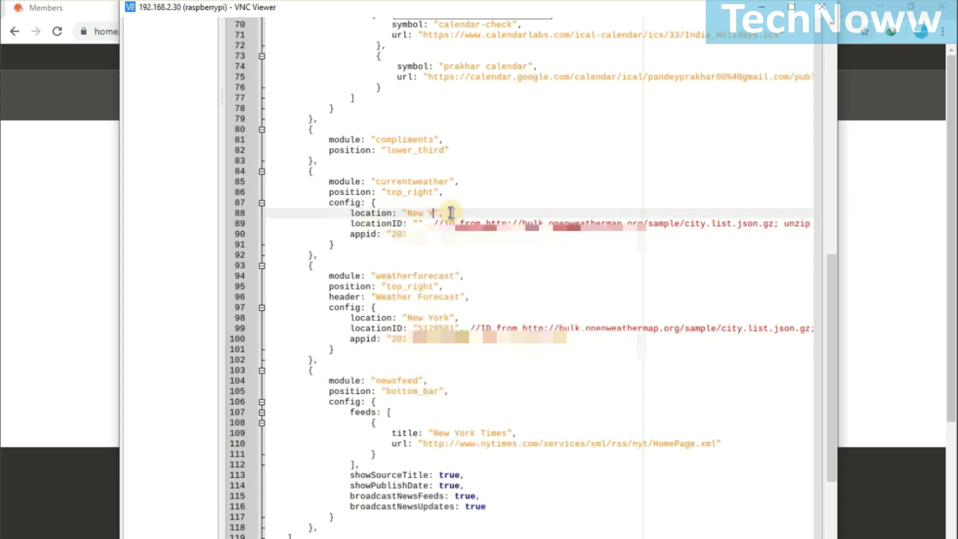
pyautogui.write('bai')
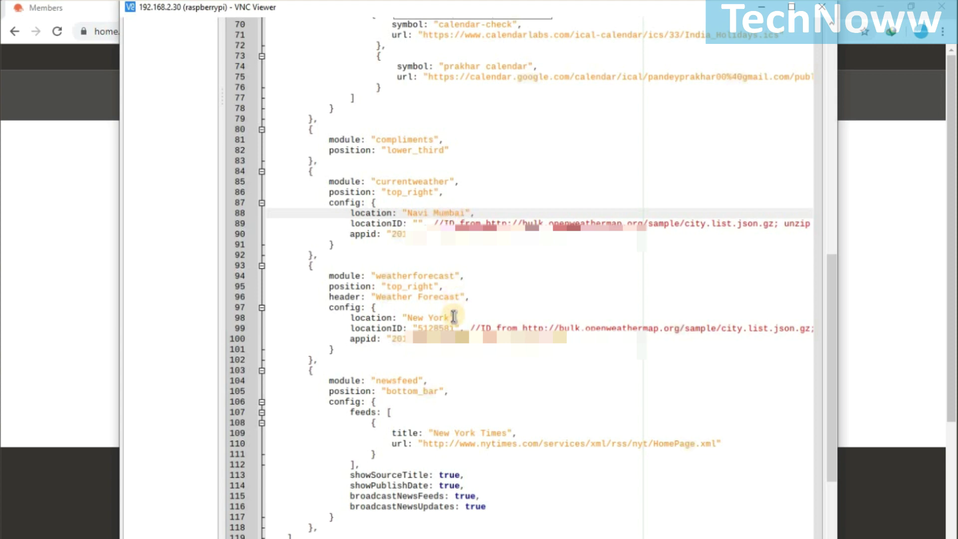
pyautogui.click(449, 317)
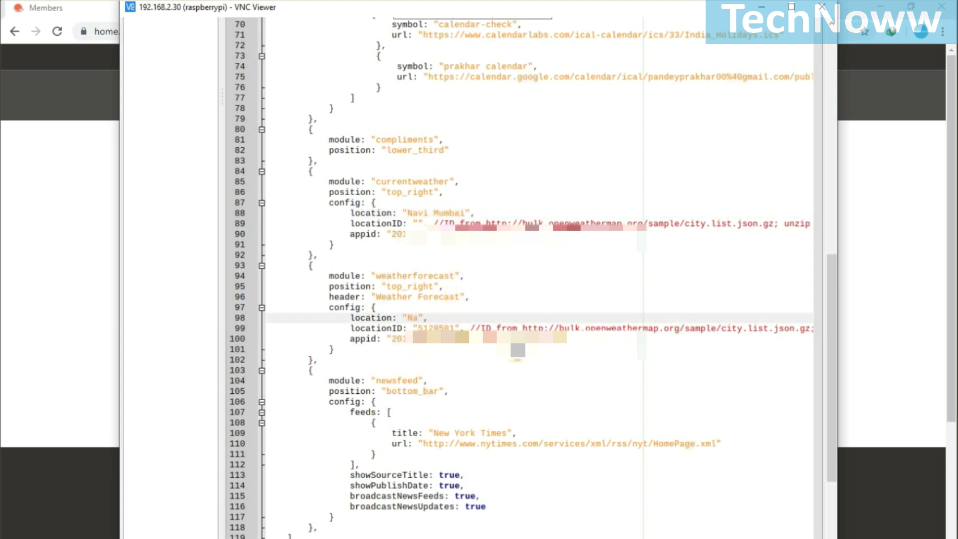
pyautogui.write('ai')
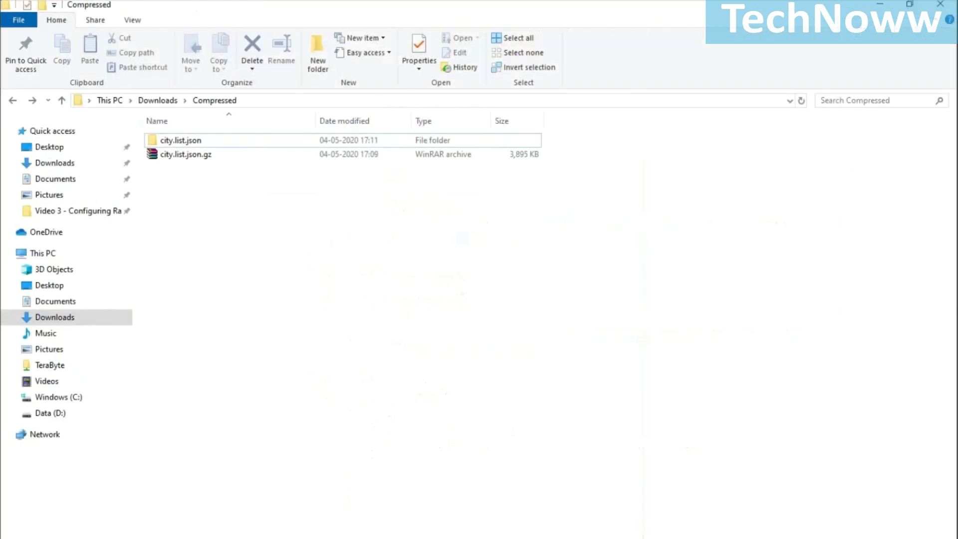
# Find Navi Mumbai in city.list.json, select its id 6619347, and return to weatherforecast's locationID.
pyautogui.click(221, 143)
pyautogui.doubleClick(221, 142)
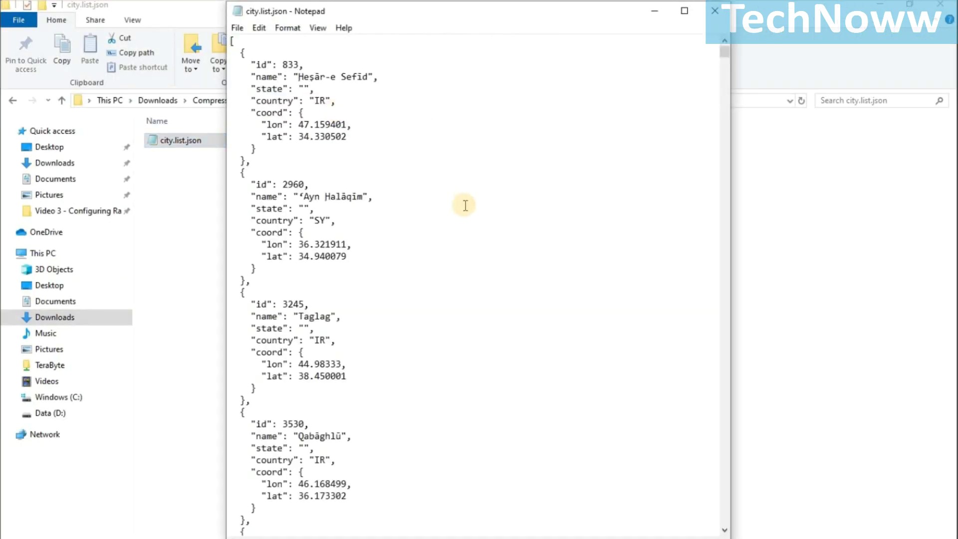
pyautogui.hotkey('ctrl', 'f')
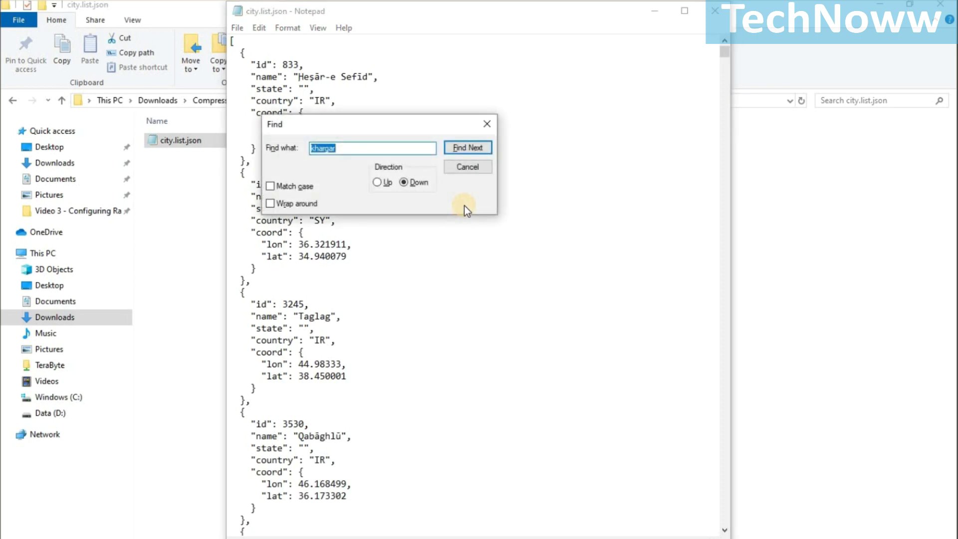
pyautogui.write('Navi Mumbai')
pyautogui.press('Return')
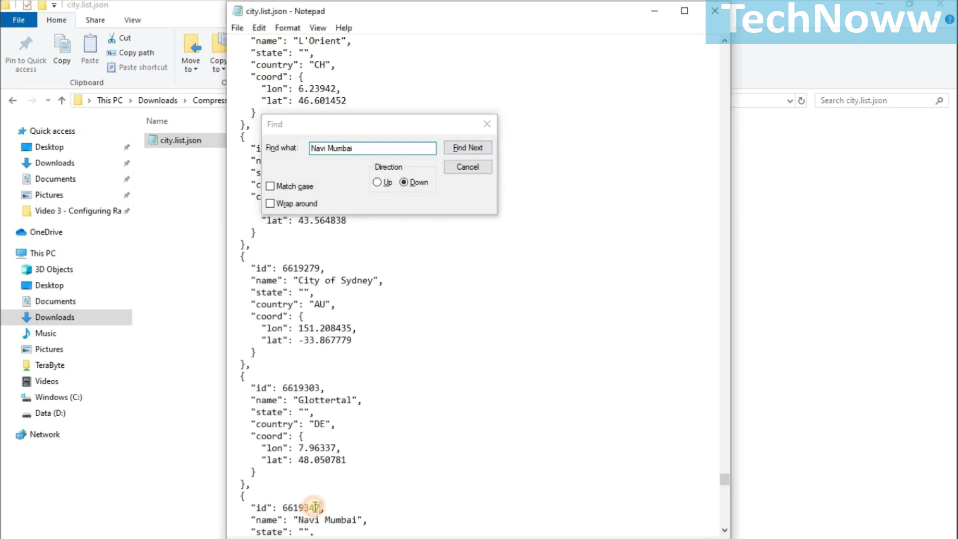
pyautogui.moveTo(321, 507); pyautogui.dragTo(283, 507)
pyautogui.hotkey('ctrl', 'c')
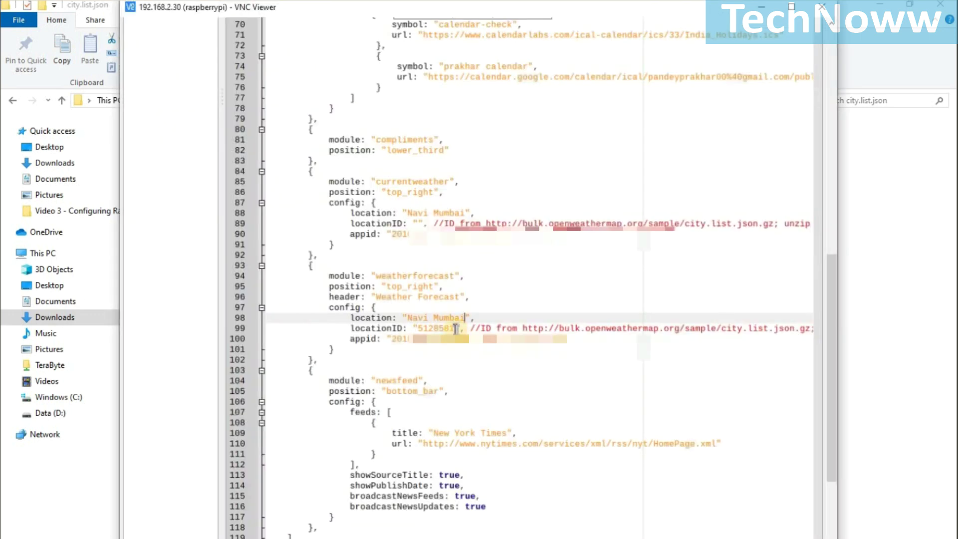
pyautogui.click(455, 328)
# Paste locationID 6619347 into both weather modules and save config.js.
pyautogui.press('BackSpace')
pyautogui.press('BackSpace')
pyautogui.press('BackSpace')
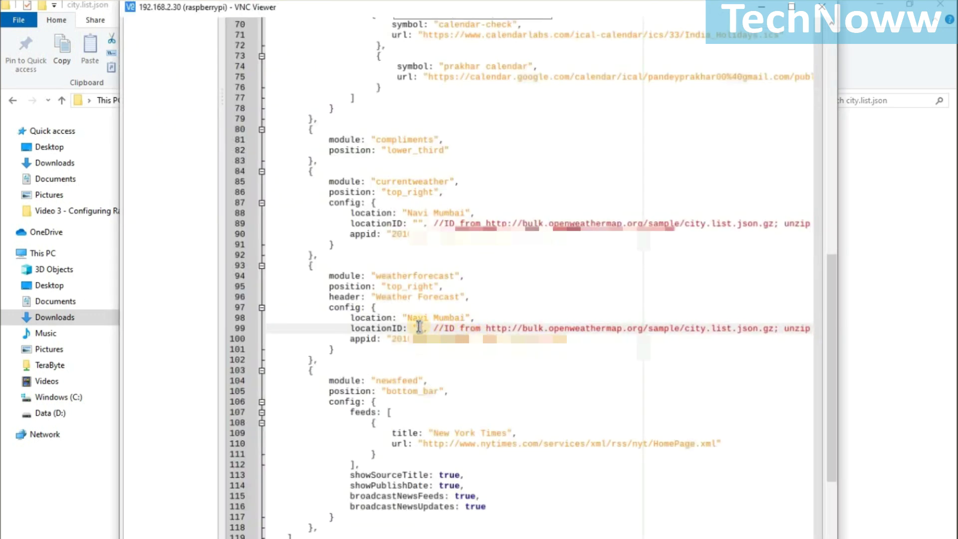
pyautogui.rightClick(423, 330)
pyautogui.click(451, 411)
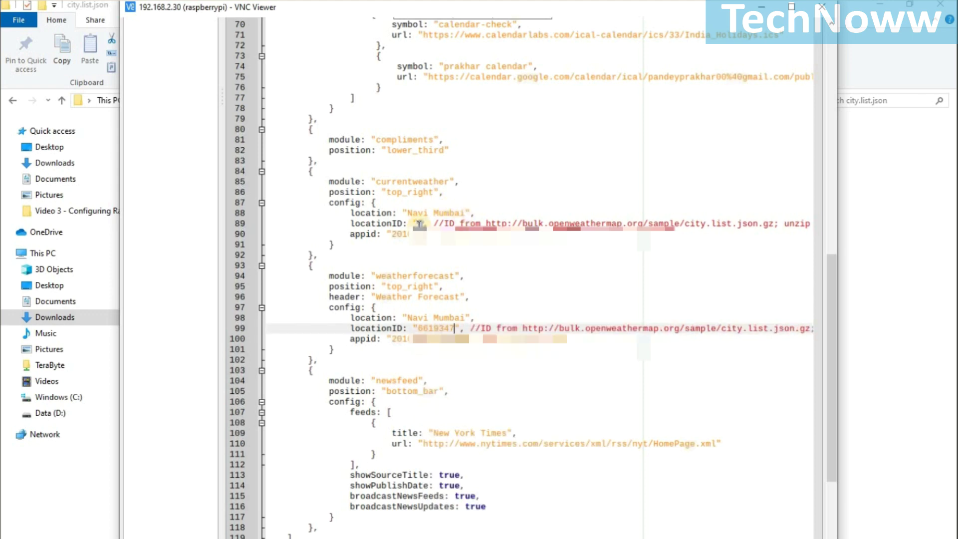
pyautogui.click(419, 223)
pyautogui.rightClick(419, 223)
pyautogui.click(467, 311)
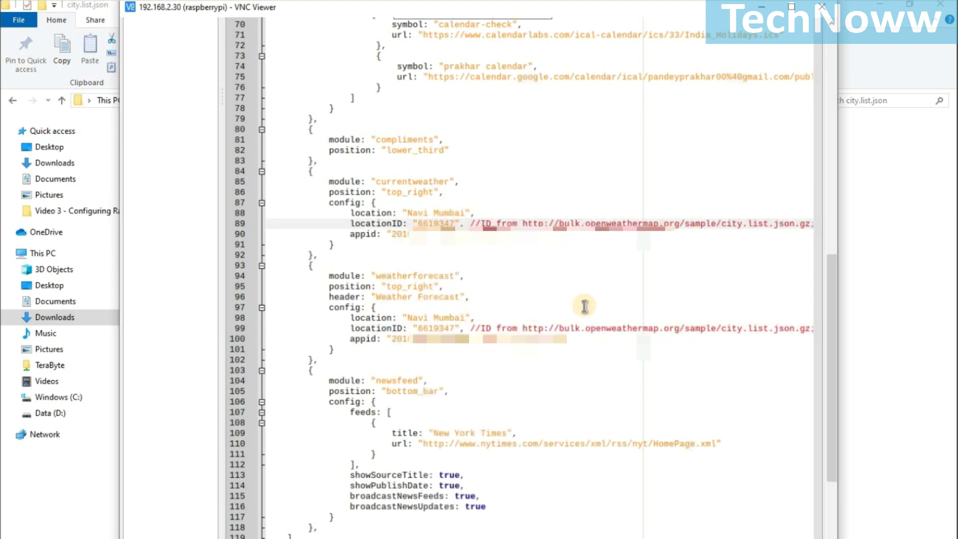
pyautogui.moveTo(827, 330); pyautogui.dragTo(871, 80)
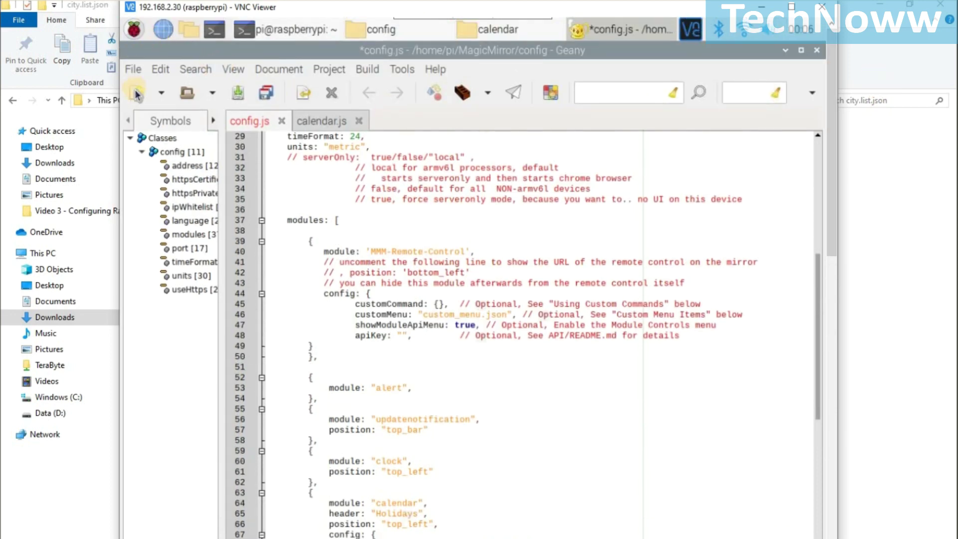
pyautogui.click(133, 69)
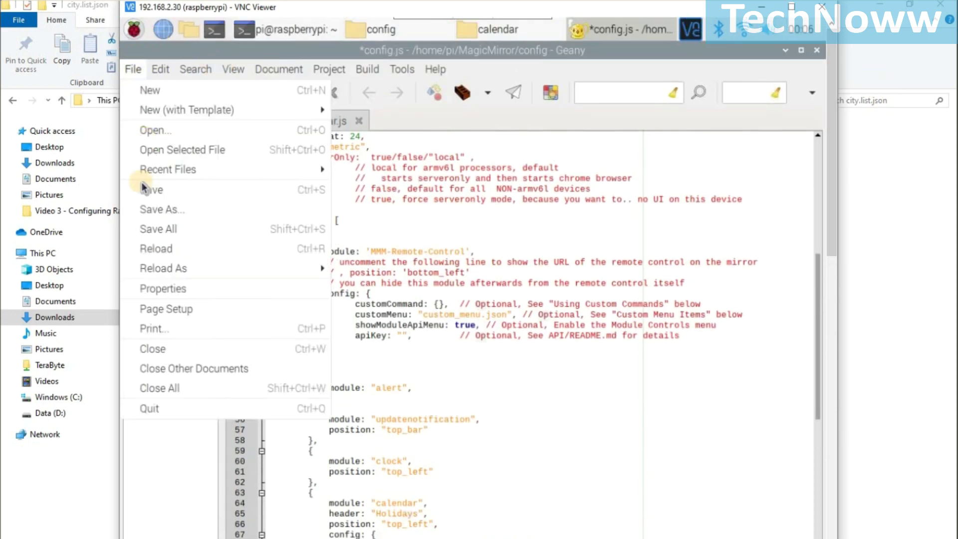
pyautogui.click(182, 189)
# Bring the LXTerminal window to the front.
pyautogui.click(294, 31)
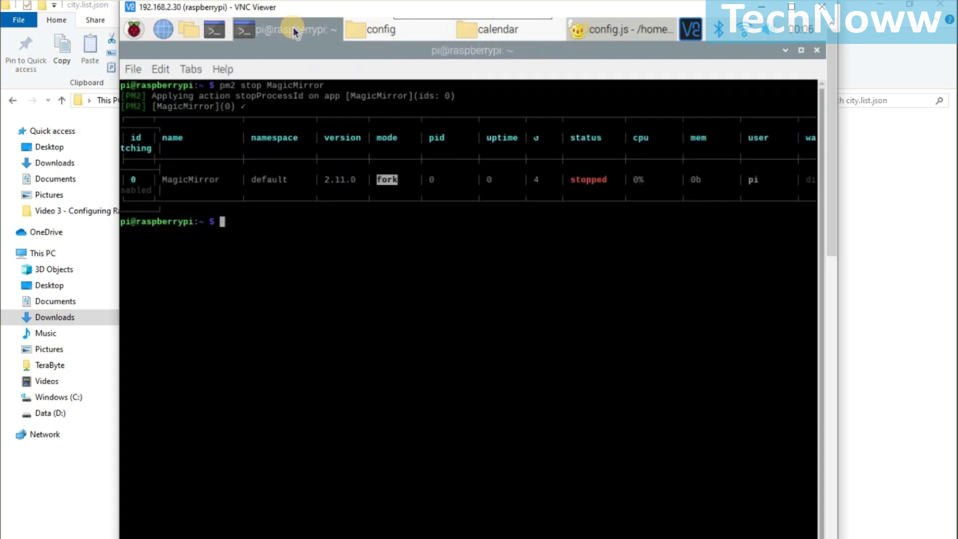